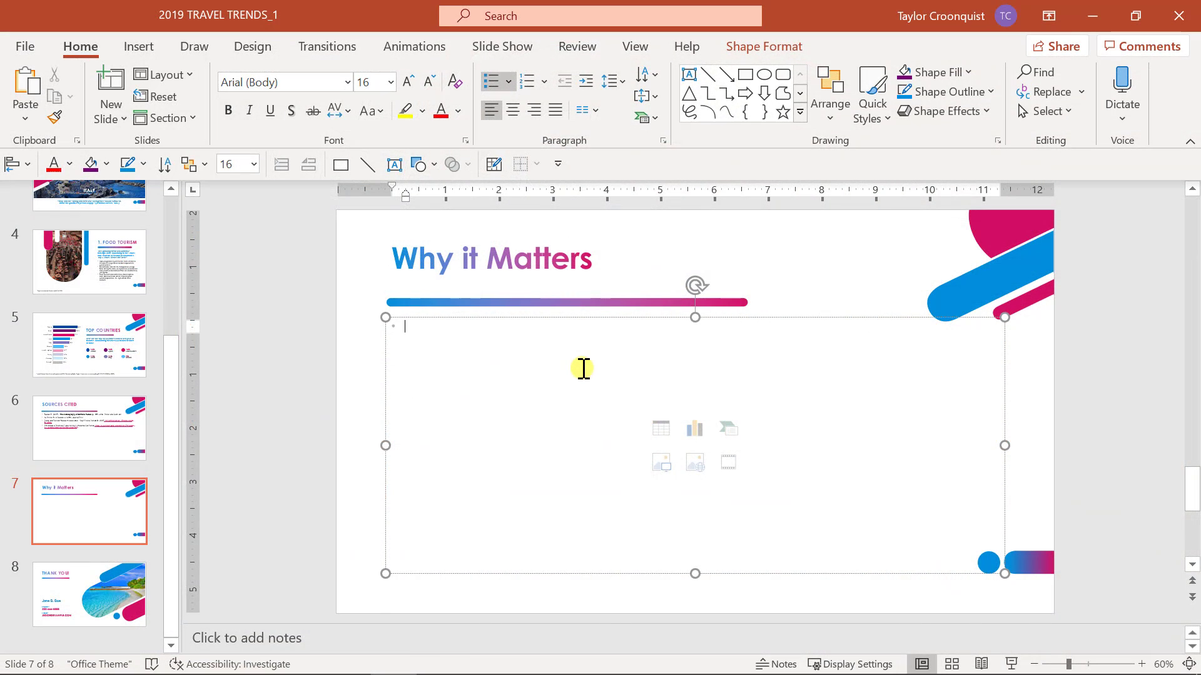
# Type the bullet 'Avoid plagiarism' in slide 7's content placeholder, fixing the misspelling.
pyautogui.write('Avoid plagri')
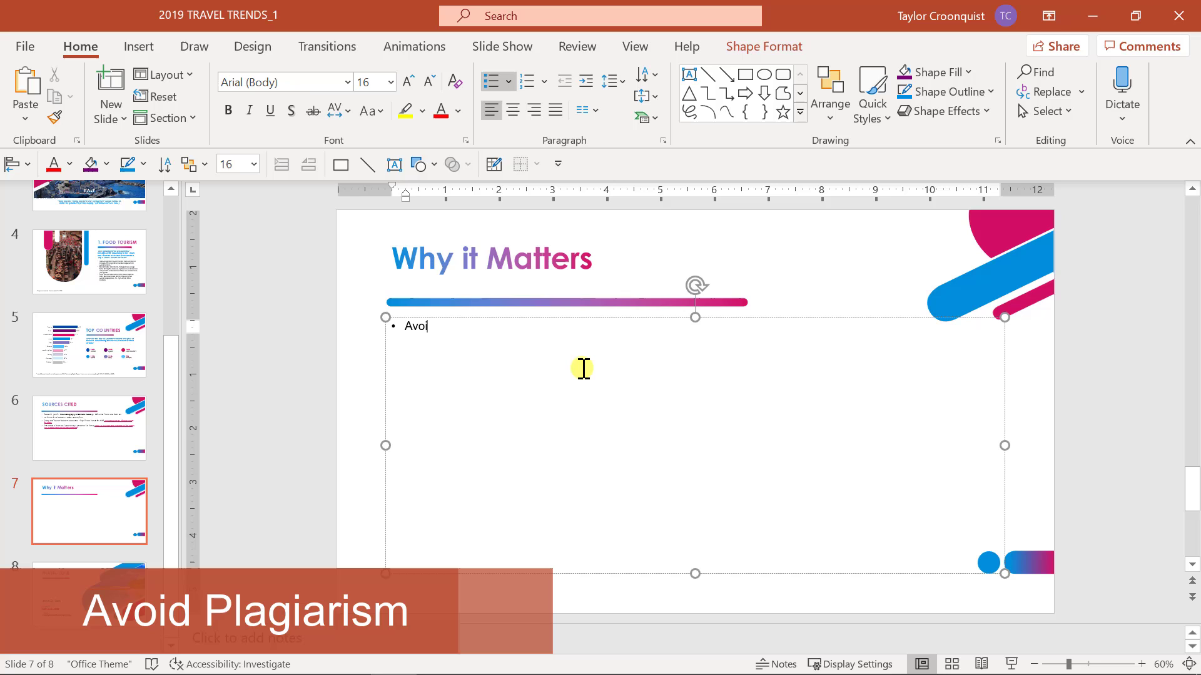
pyautogui.press('BackSpace')
pyautogui.press('BackSpace')
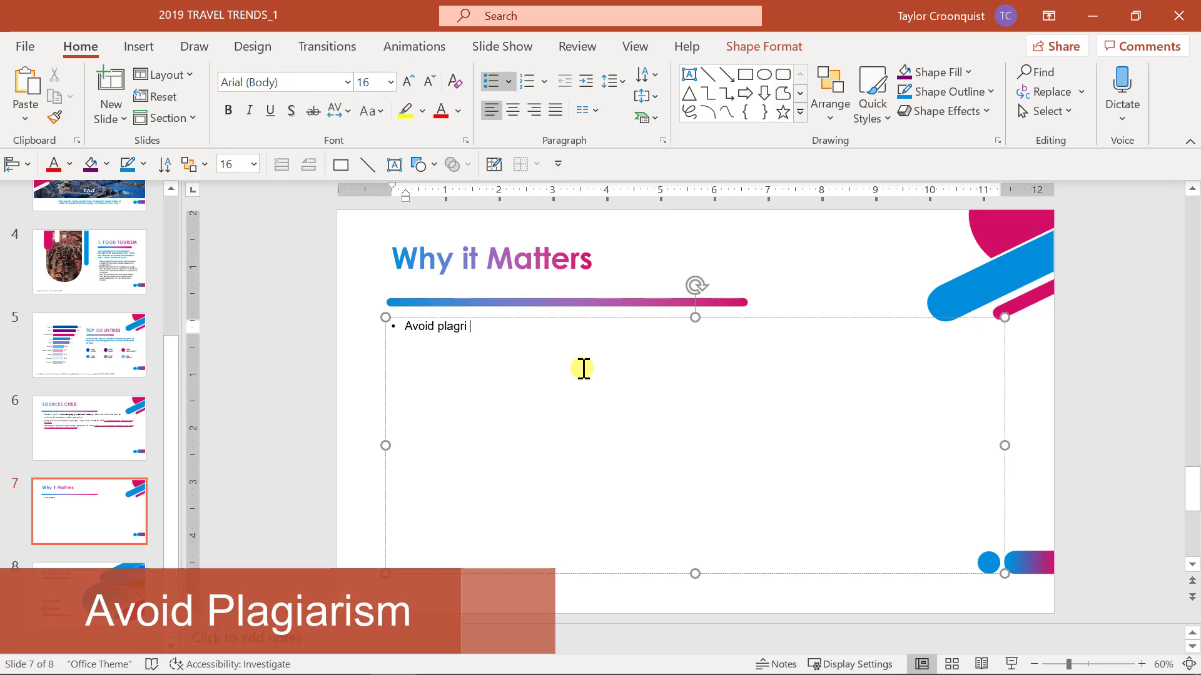
pyautogui.write('iarism')
pyautogui.press('BackSpace')
pyautogui.press('BackSpace')
pyautogui.write('ism')
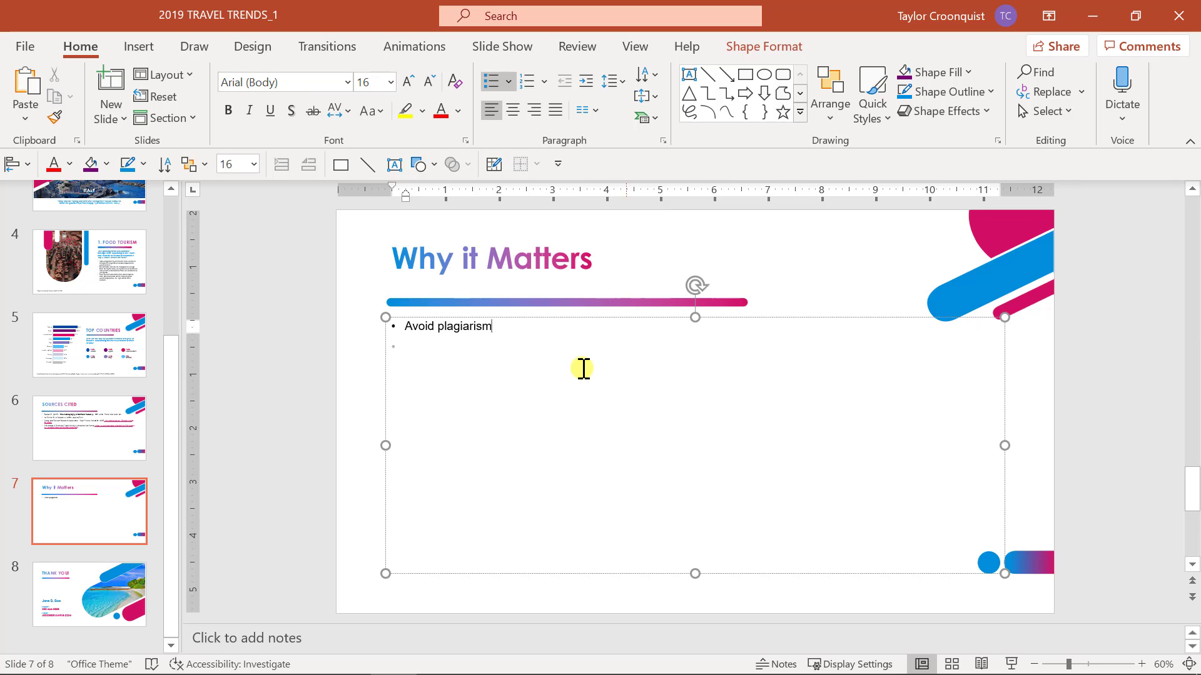
# Add 'Credibility' as the second bullet and start an empty third bullet below it.
pyautogui.press('Return')
pyautogui.write('C')
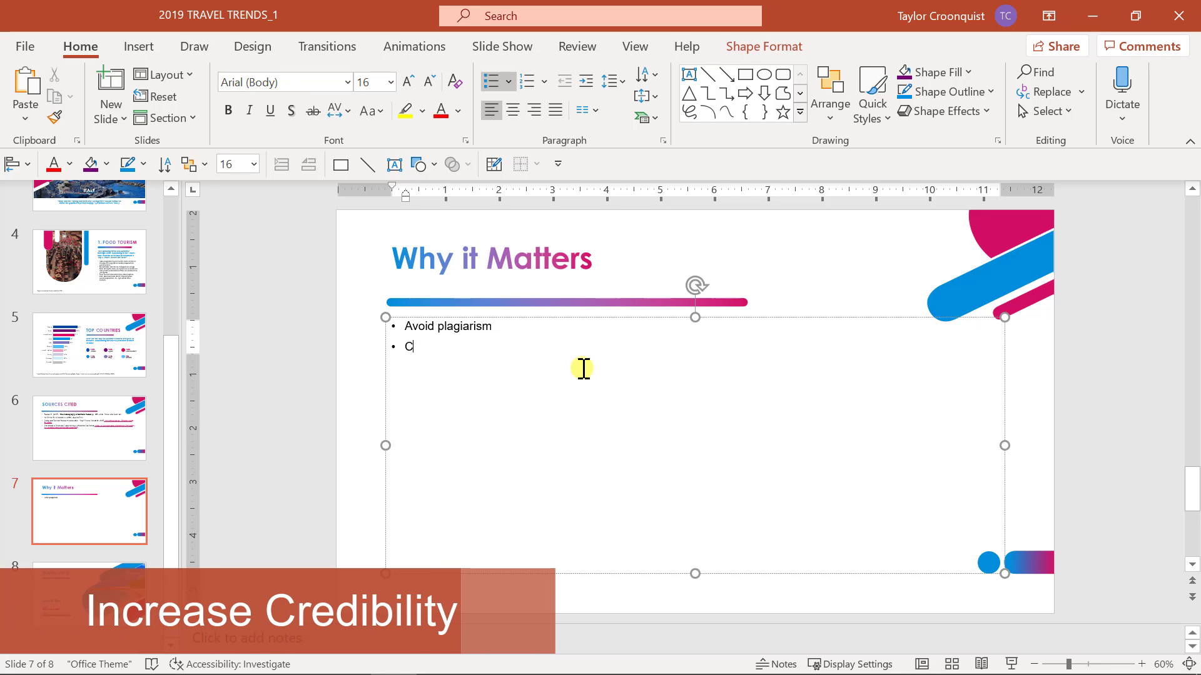
pyautogui.write('redibility')
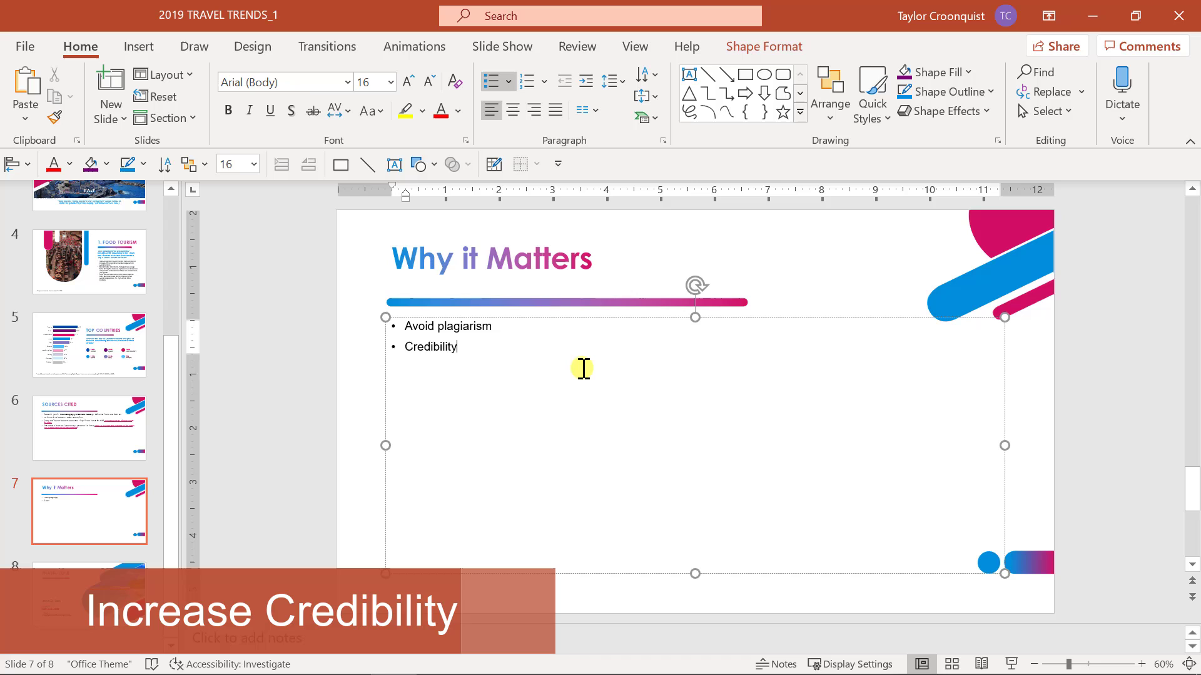
pyautogui.press('Return')
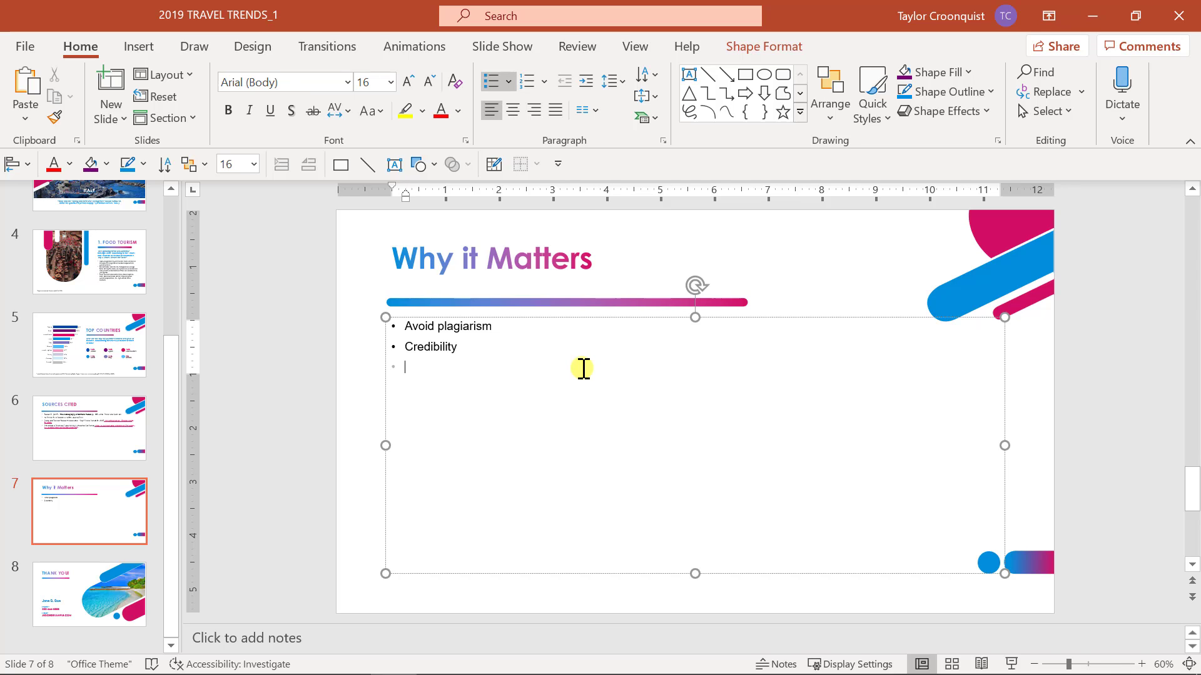
# Type 'More information' on the third bullet line of the Why it Matters slide.
pyautogui.write('More information')
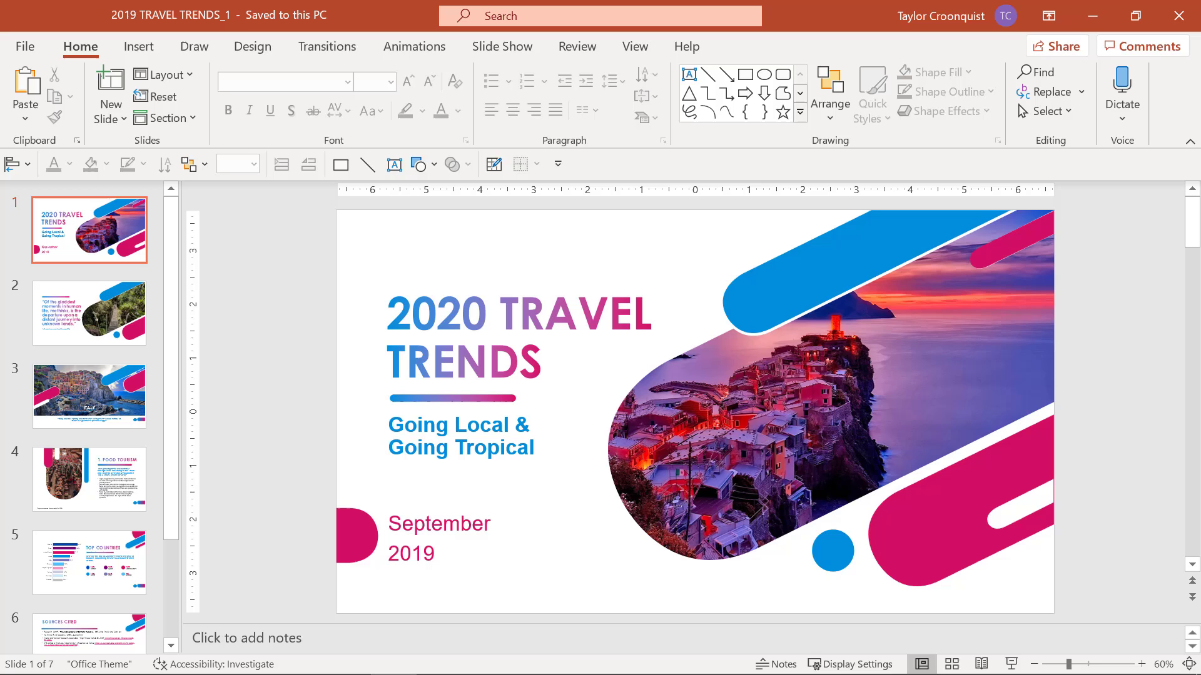
# Go to slide 2, the travel quote slide with the 1856 journal entry attribution.
pyautogui.click(90, 313)
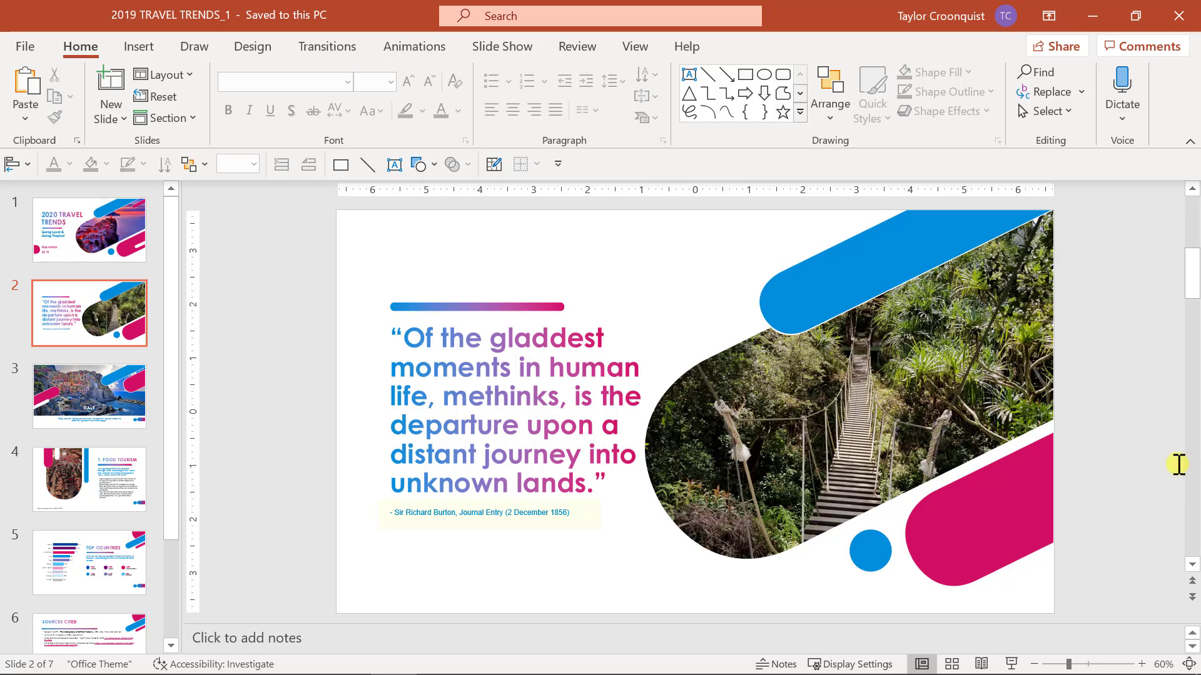
# Inspect slide 2's attribution line ('Journal Entry') and its quote text box.
pyautogui.click(426, 521)
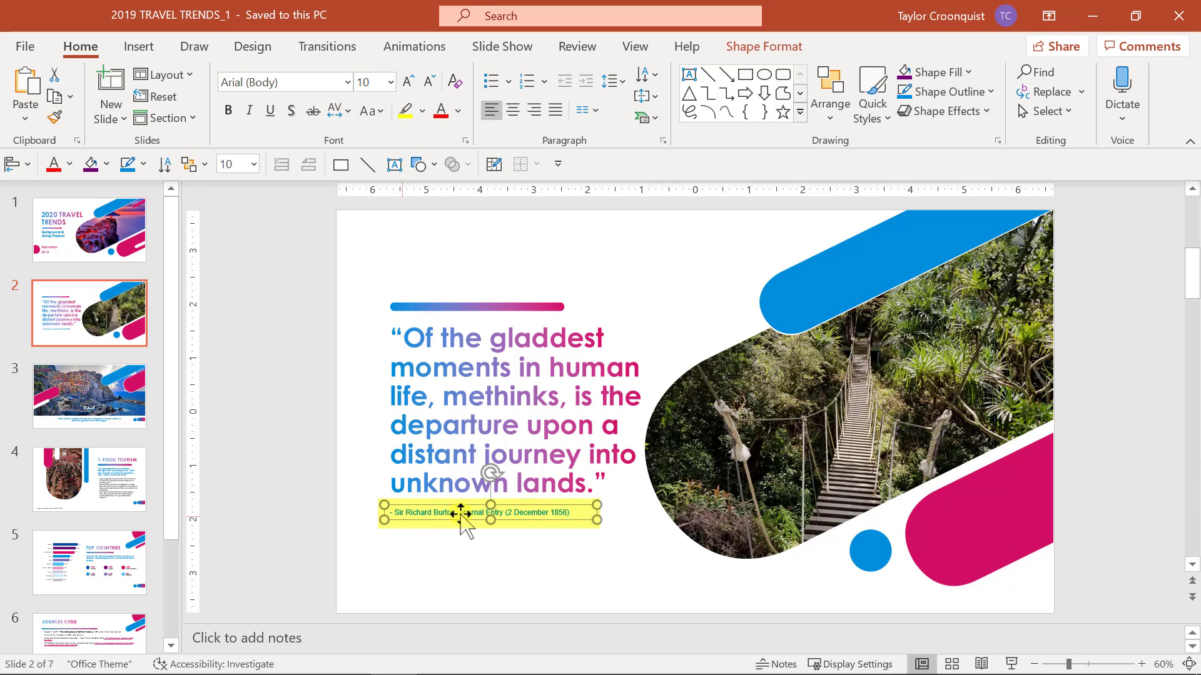
pyautogui.moveTo(464, 514); pyautogui.dragTo(504, 513)
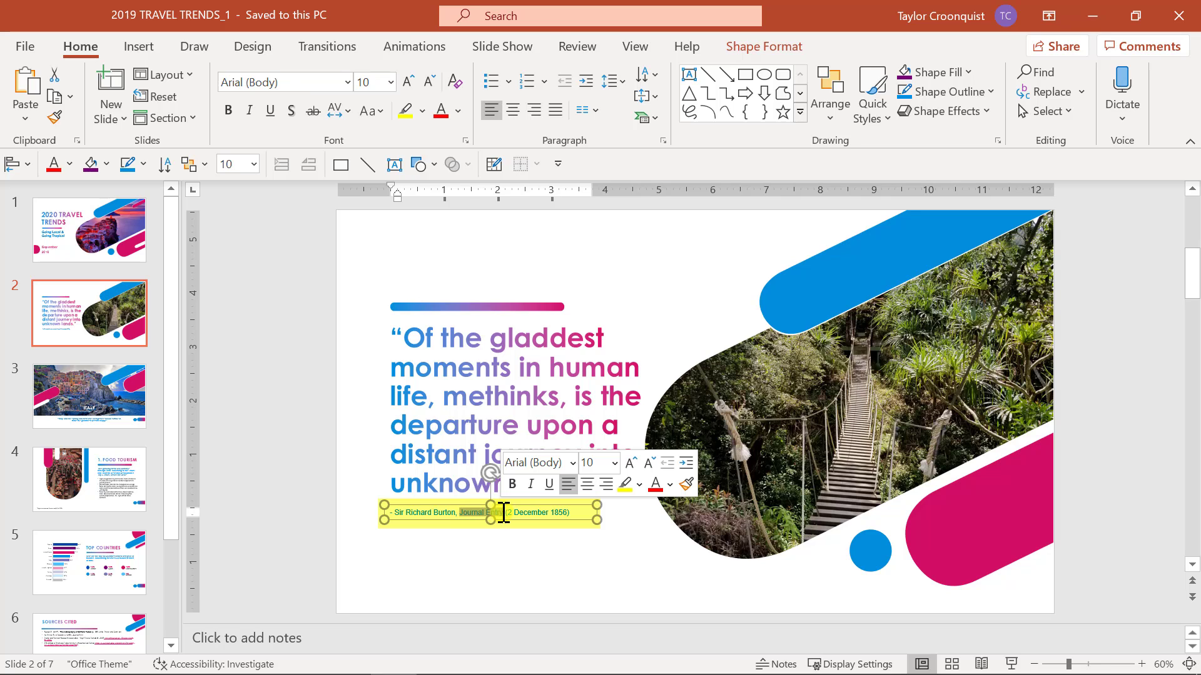
pyautogui.click(548, 514)
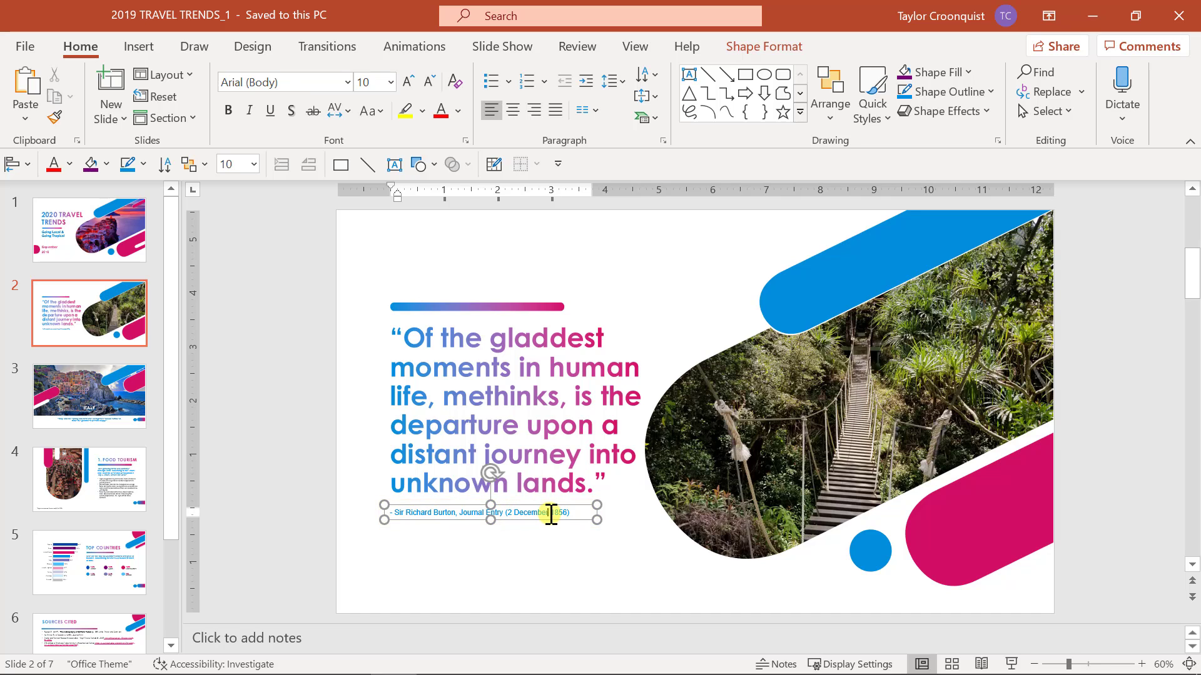
pyautogui.click(312, 447)
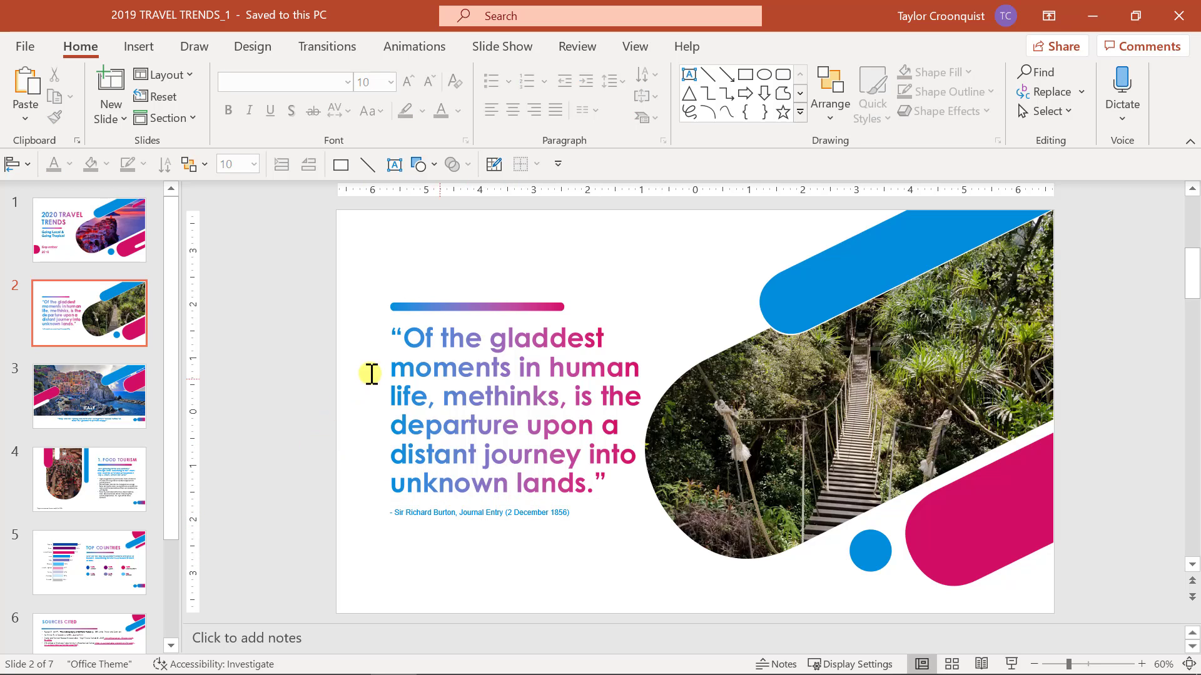
pyautogui.click(398, 333)
pyautogui.moveTo(399, 333); pyautogui.dragTo(392, 333)
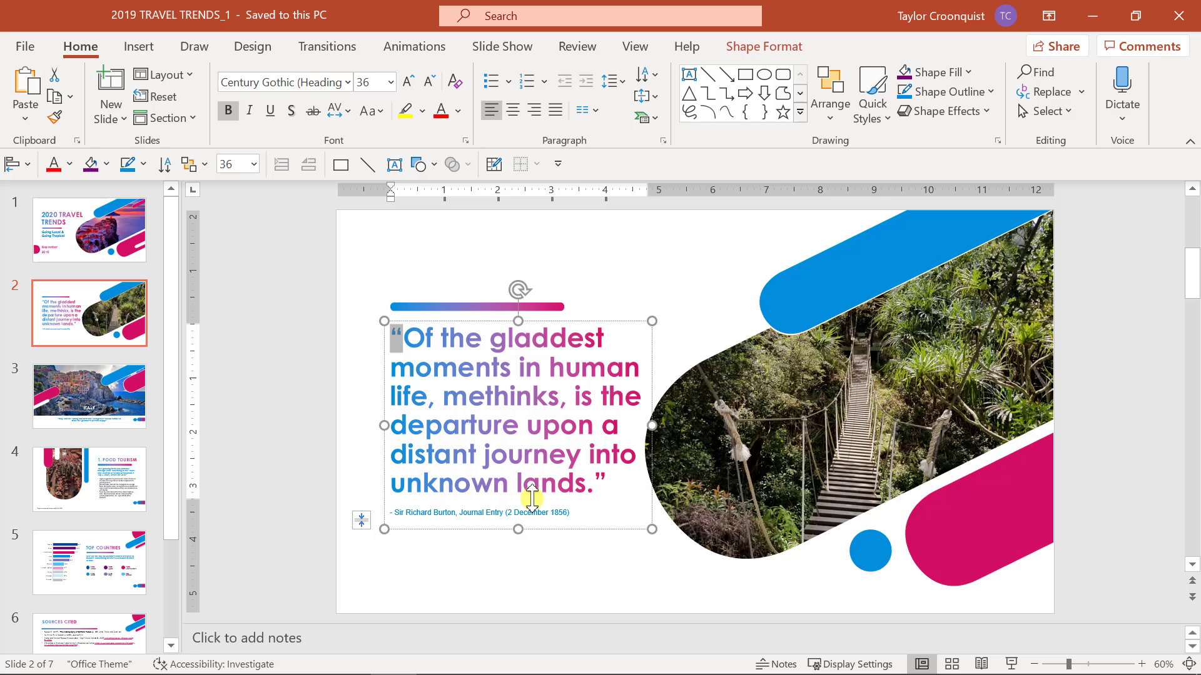
pyautogui.click(295, 397)
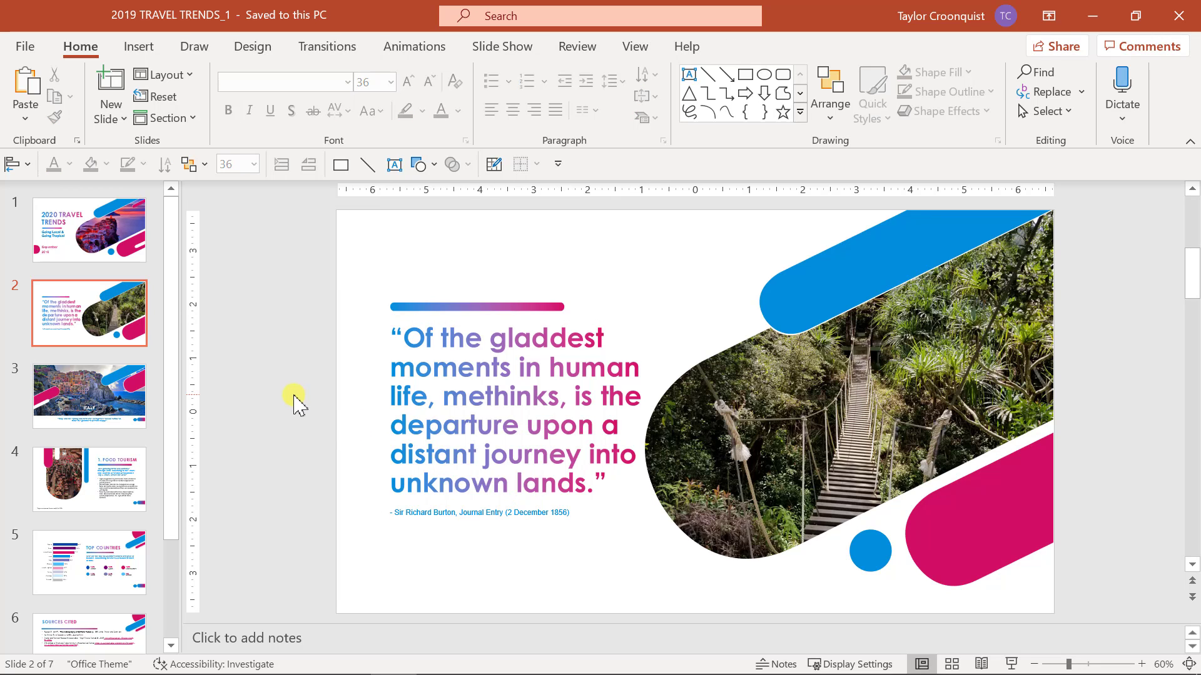
# Recheck slide 2's attribution line, then switch to slide 3, the Italy quote slide.
pyautogui.scroll(-1, 295, 398)
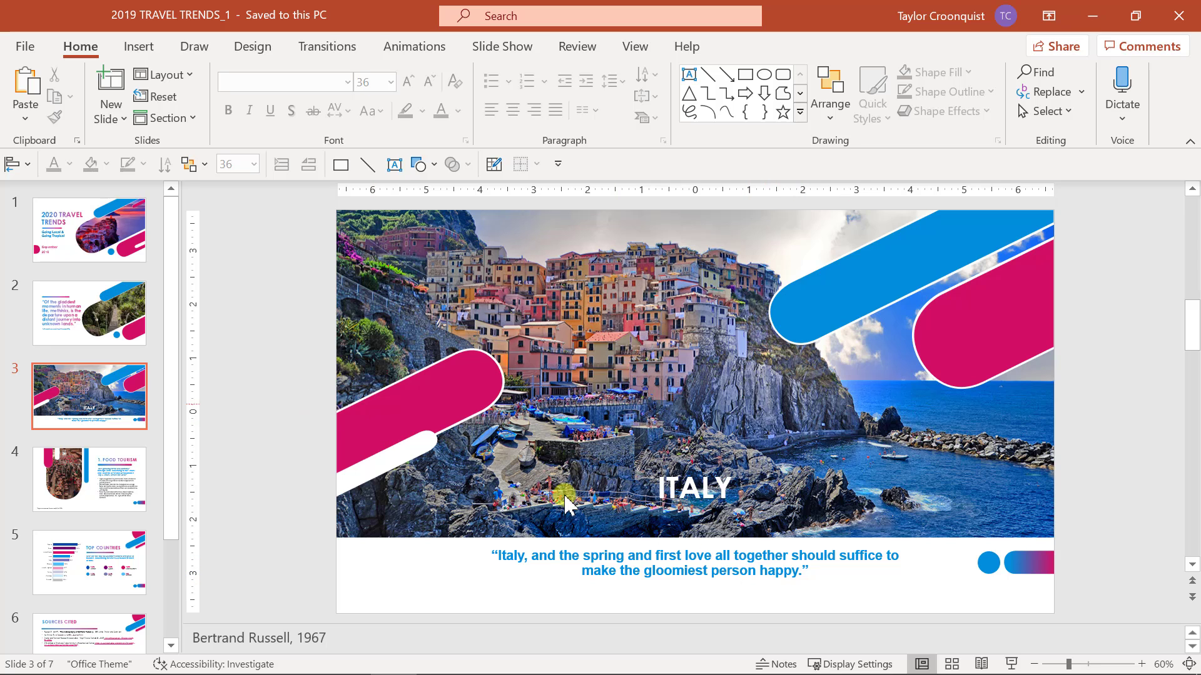
pyautogui.click(104, 312)
pyautogui.click(523, 517)
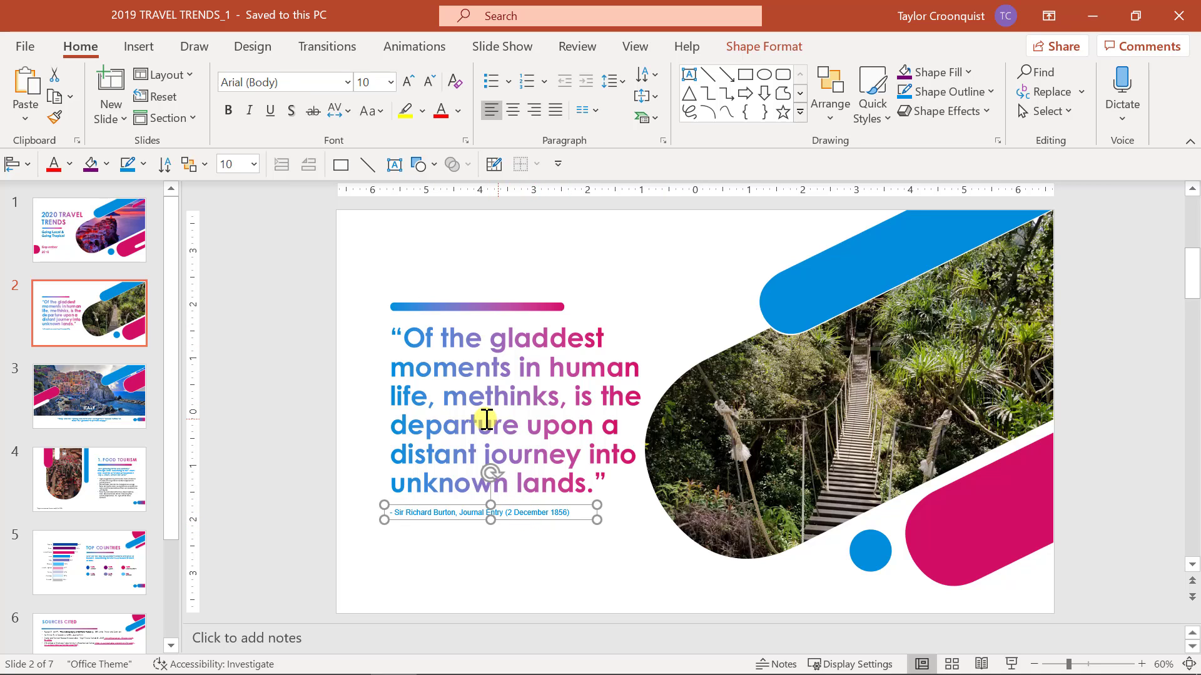
pyautogui.click(59, 395)
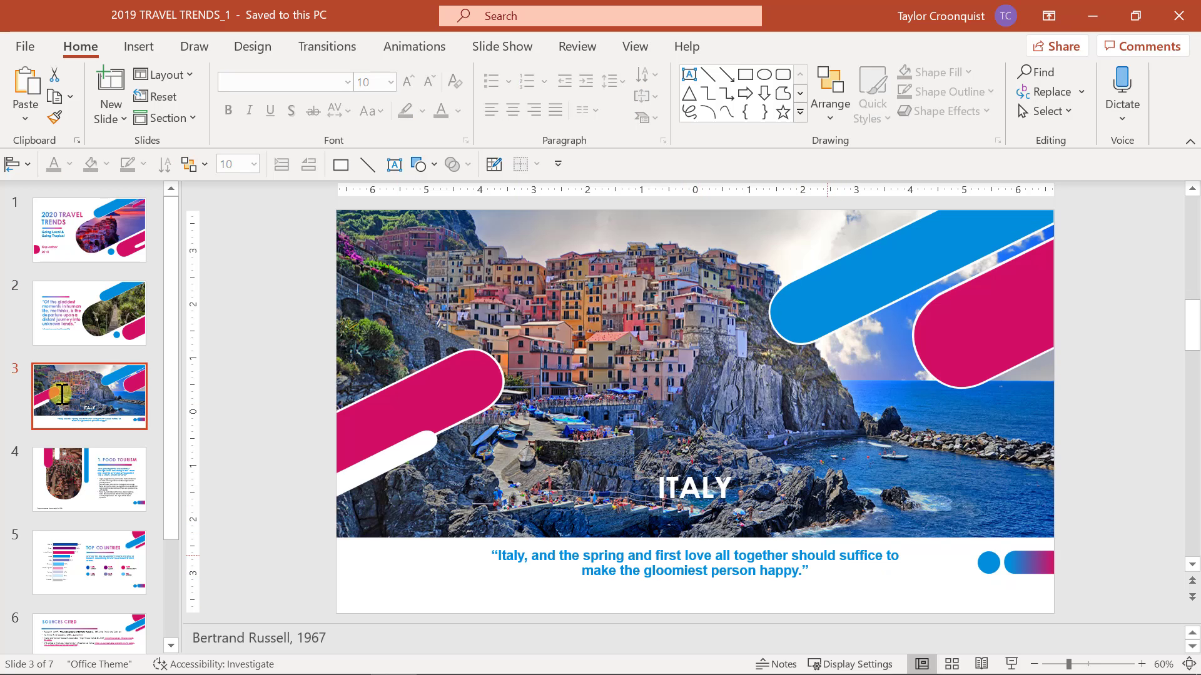
# Append the notes' author-and-year citation (1967) in parentheses after the Italy slide's quote.
pyautogui.click(332, 635)
pyautogui.moveTo(332, 635); pyautogui.dragTo(192, 628)
pyautogui.hotkey('ctrl', 'c')
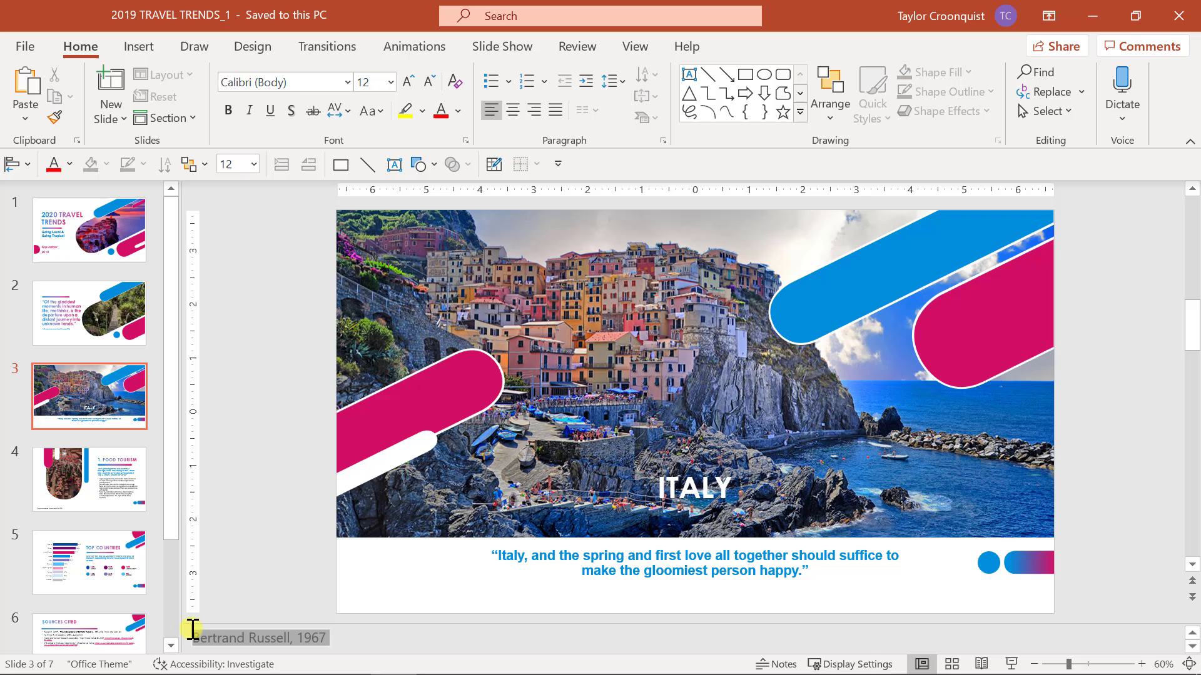
pyautogui.click(890, 574)
pyautogui.write('(')
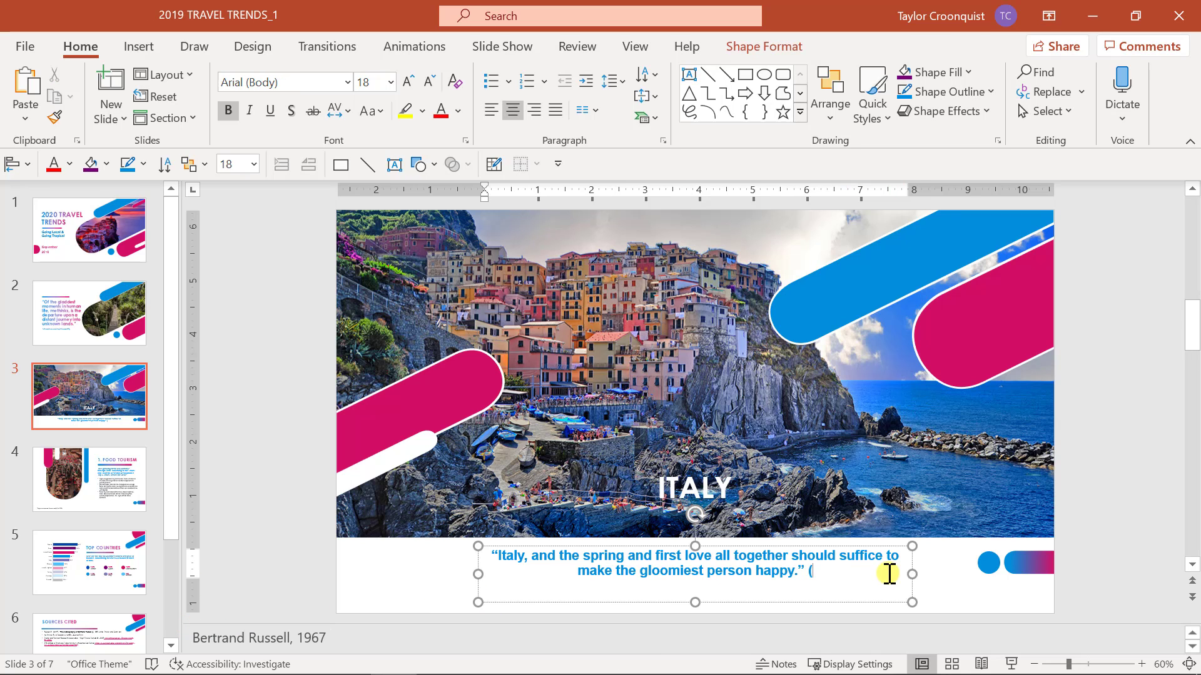
pyautogui.hotkey('ctrl', 'v')
pyautogui.press('BackSpace')
pyautogui.write(')')
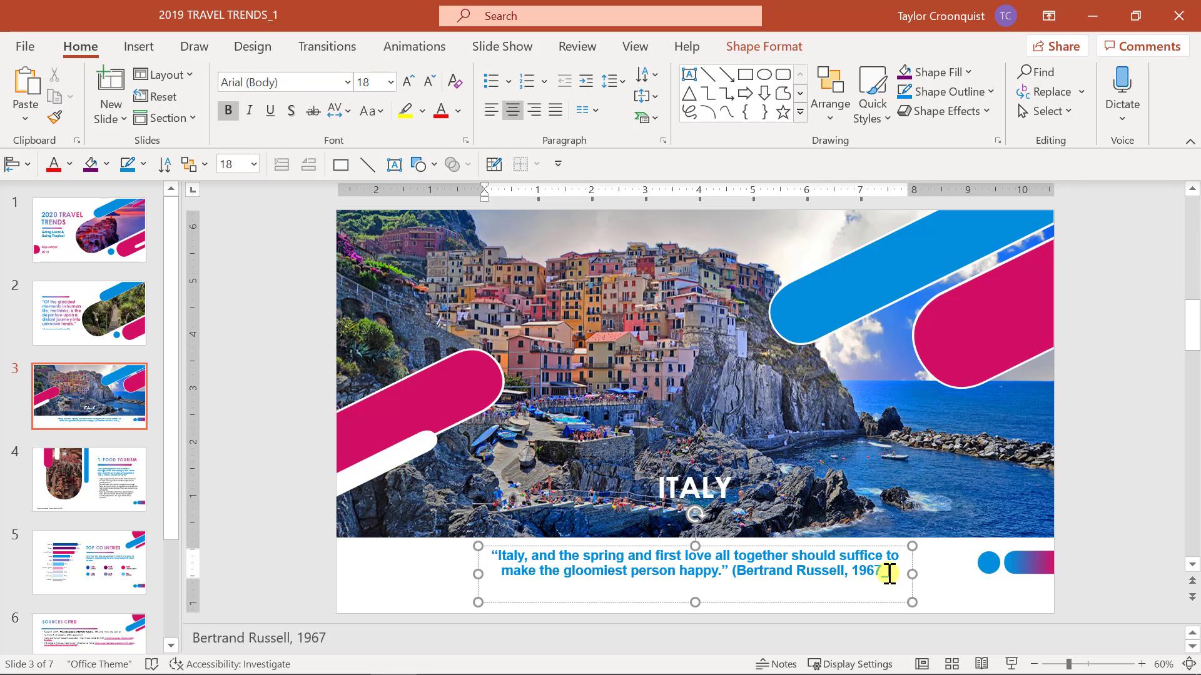
pyautogui.click(1132, 516)
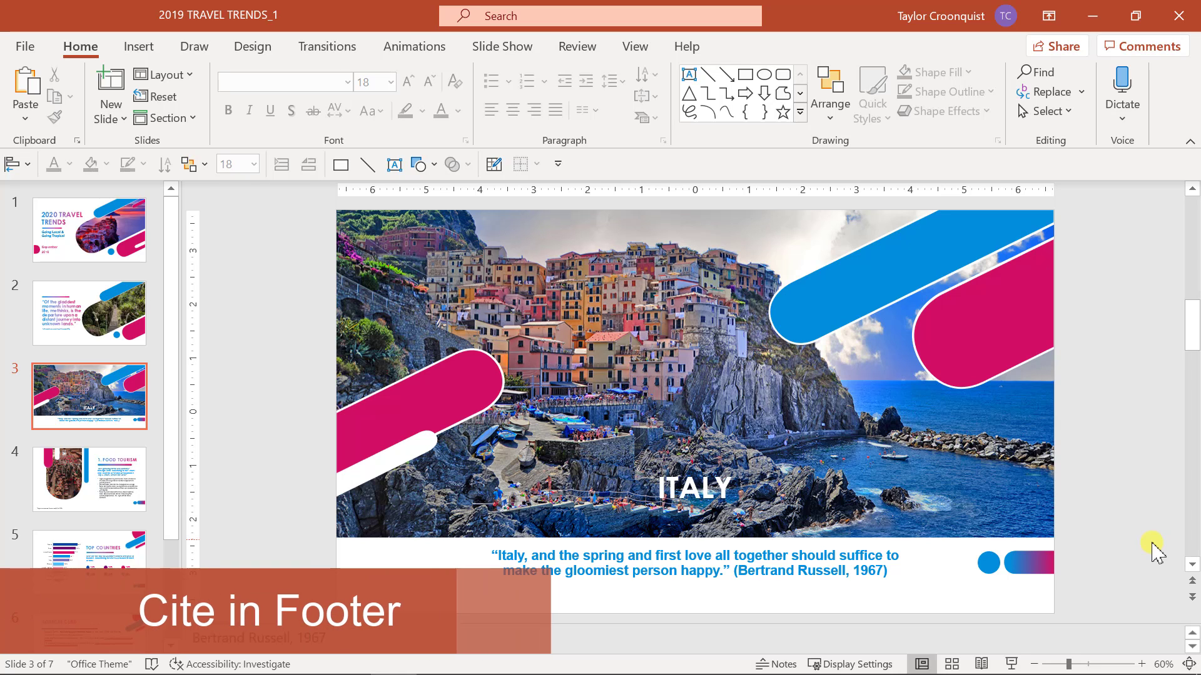
pyautogui.scroll(-1, 1152, 550)
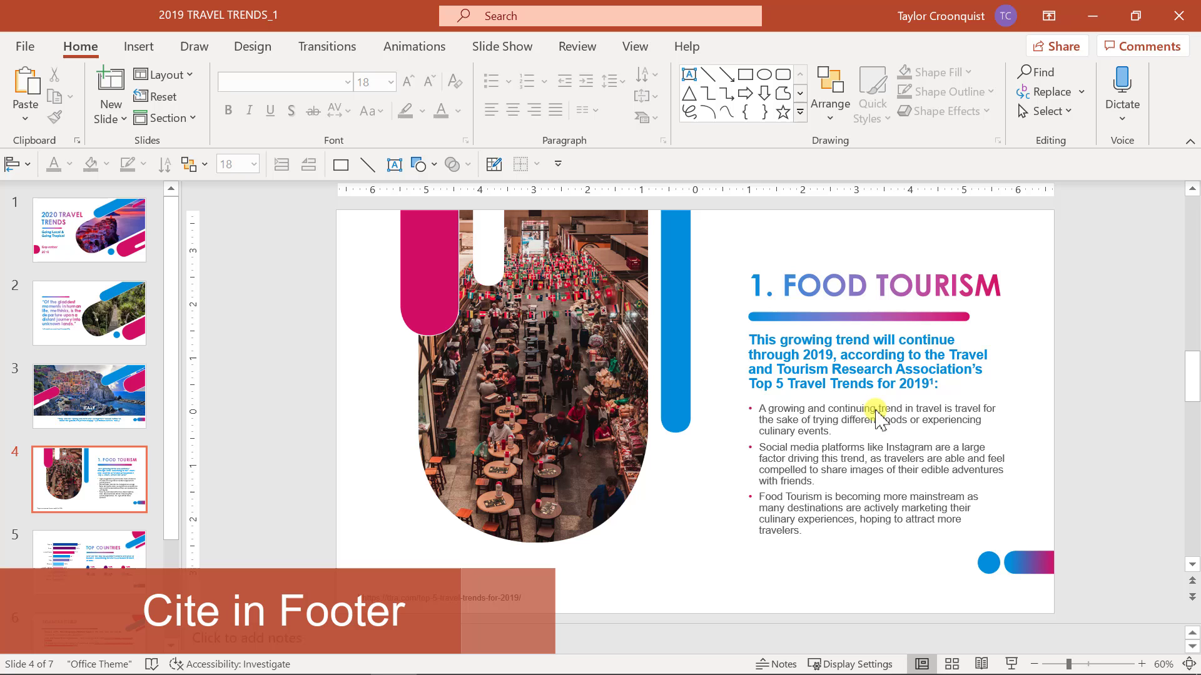
pyautogui.click(146, 55)
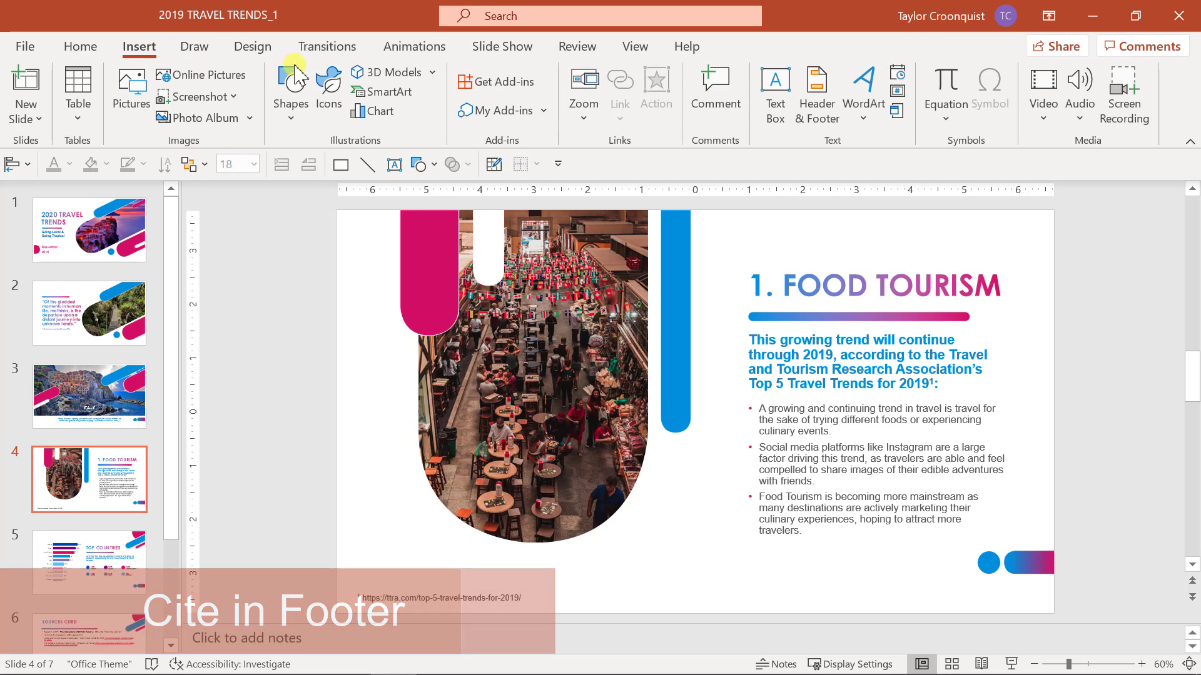
pyautogui.click(812, 100)
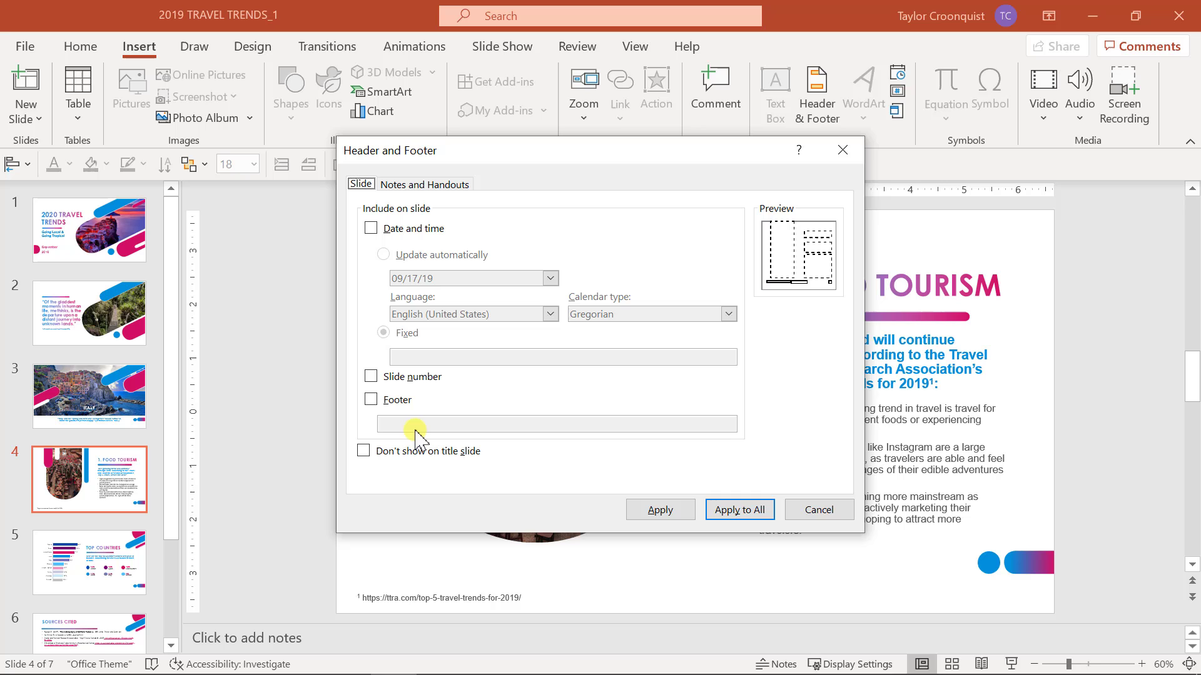
pyautogui.click(817, 523)
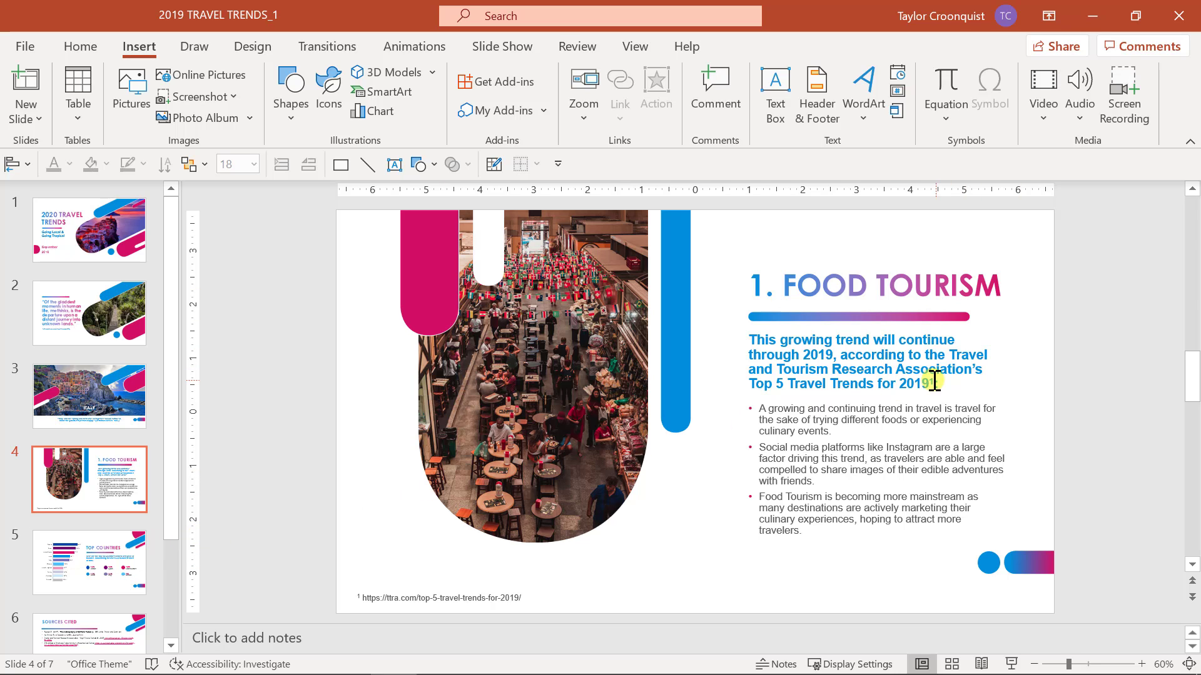
# Insert a 1 after 'Research' in the Food Tourism subtitle and format it as superscript.
pyautogui.click(934, 381)
pyautogui.click(892, 369)
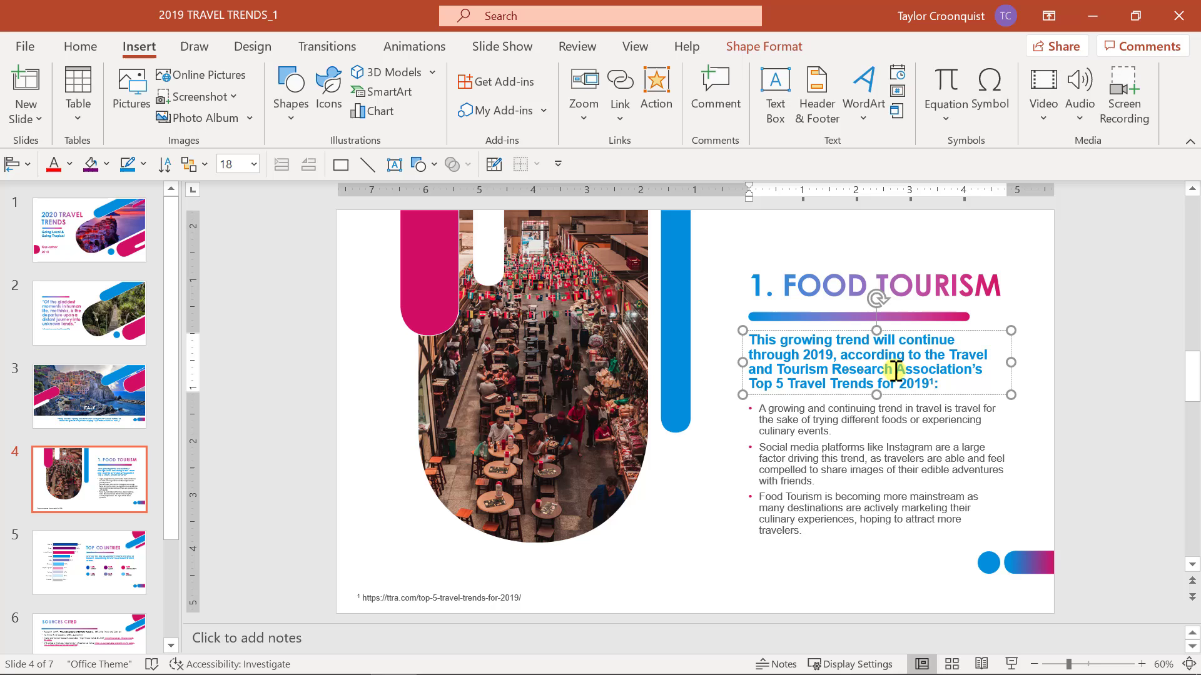
pyautogui.write('1')
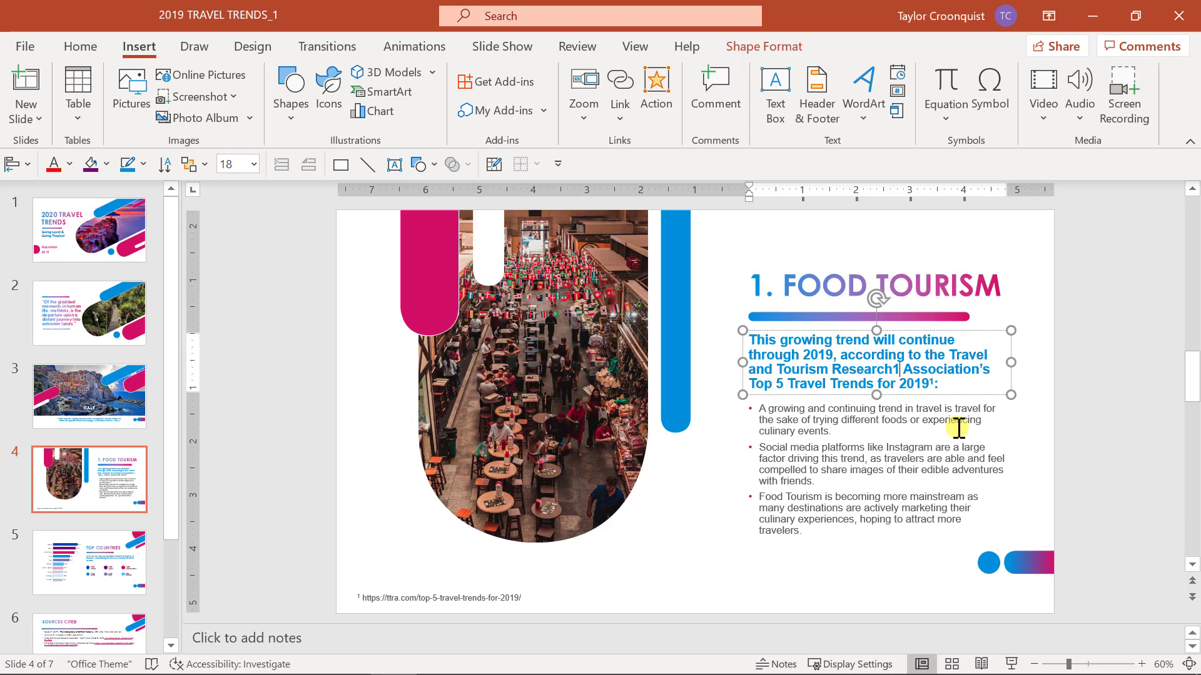
pyautogui.hotkey('shift', 'Left')
pyautogui.click(95, 45)
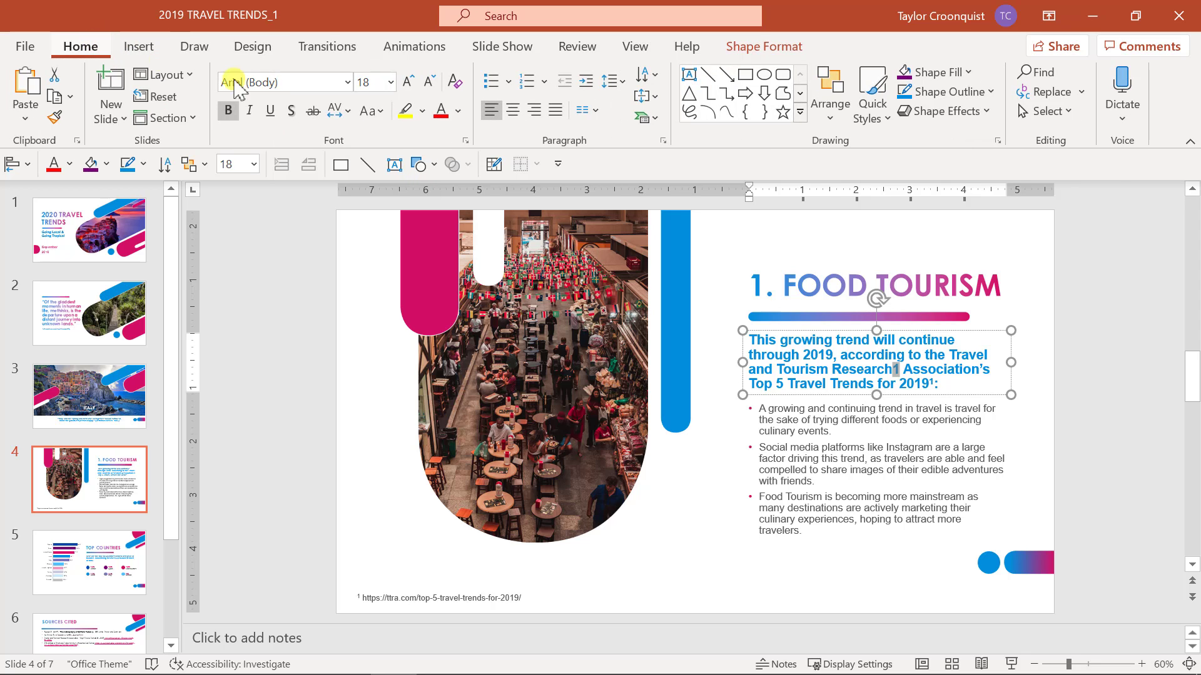
pyautogui.click(466, 141)
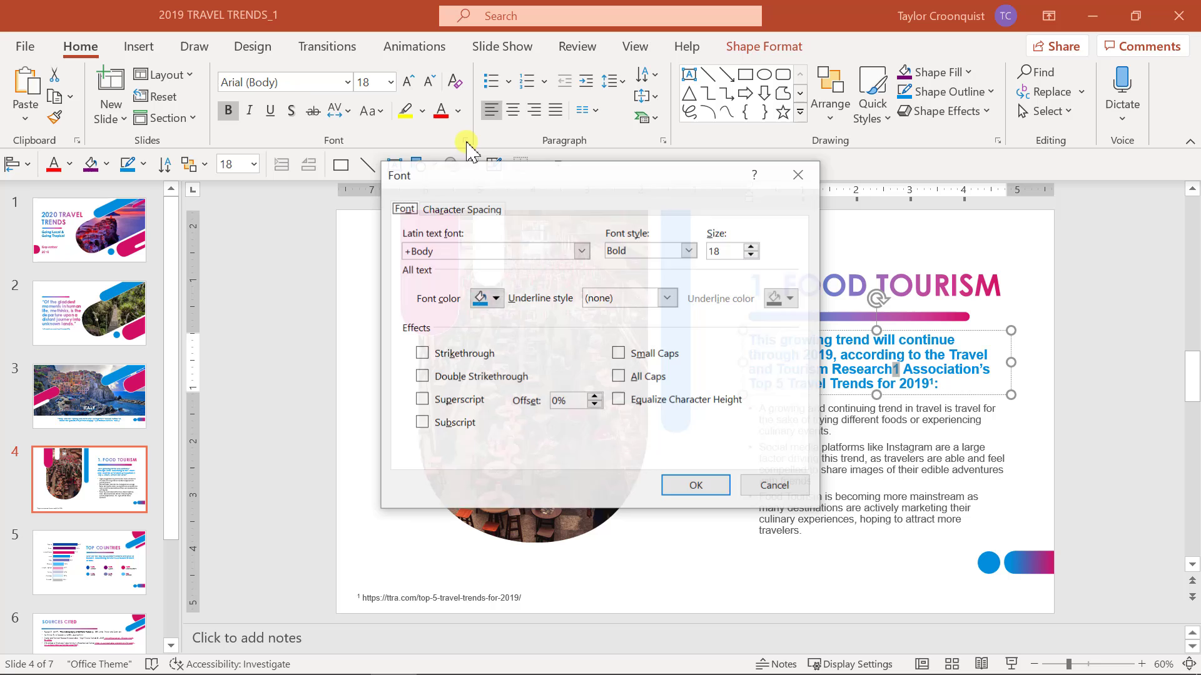
pyautogui.click(477, 401)
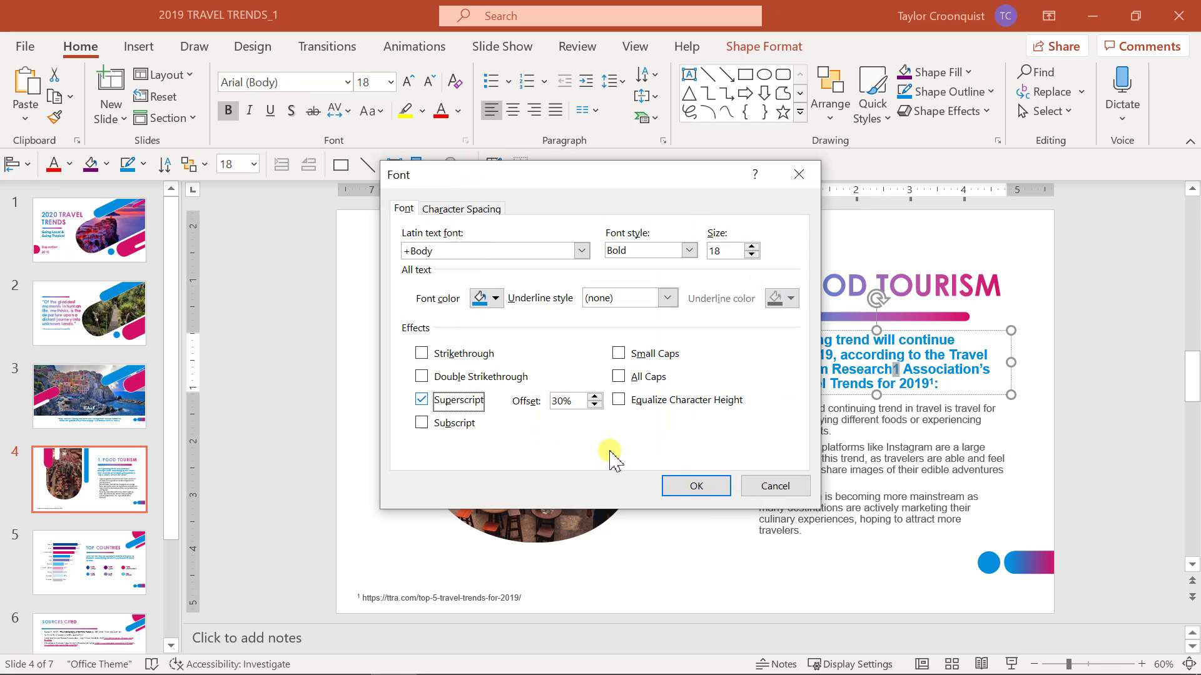
pyautogui.click(746, 494)
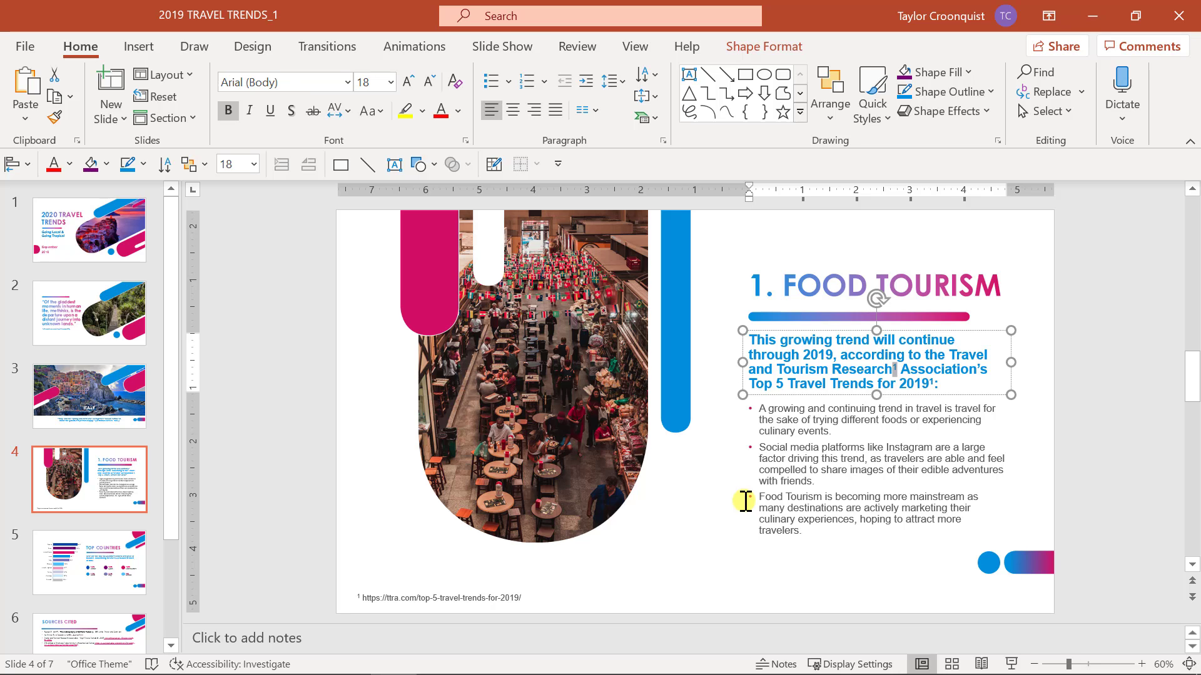
# Delete the stray 1 after 'Research' in the Food Tourism subtitle.
pyautogui.press('Delete')
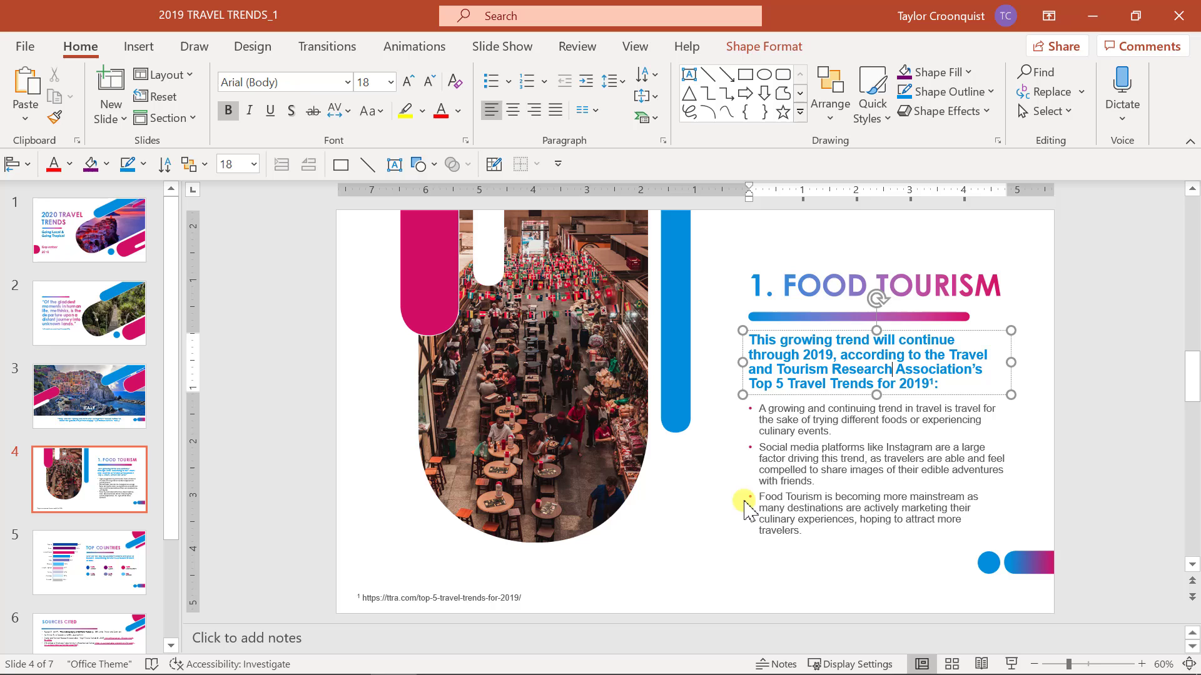
pyautogui.click(1134, 377)
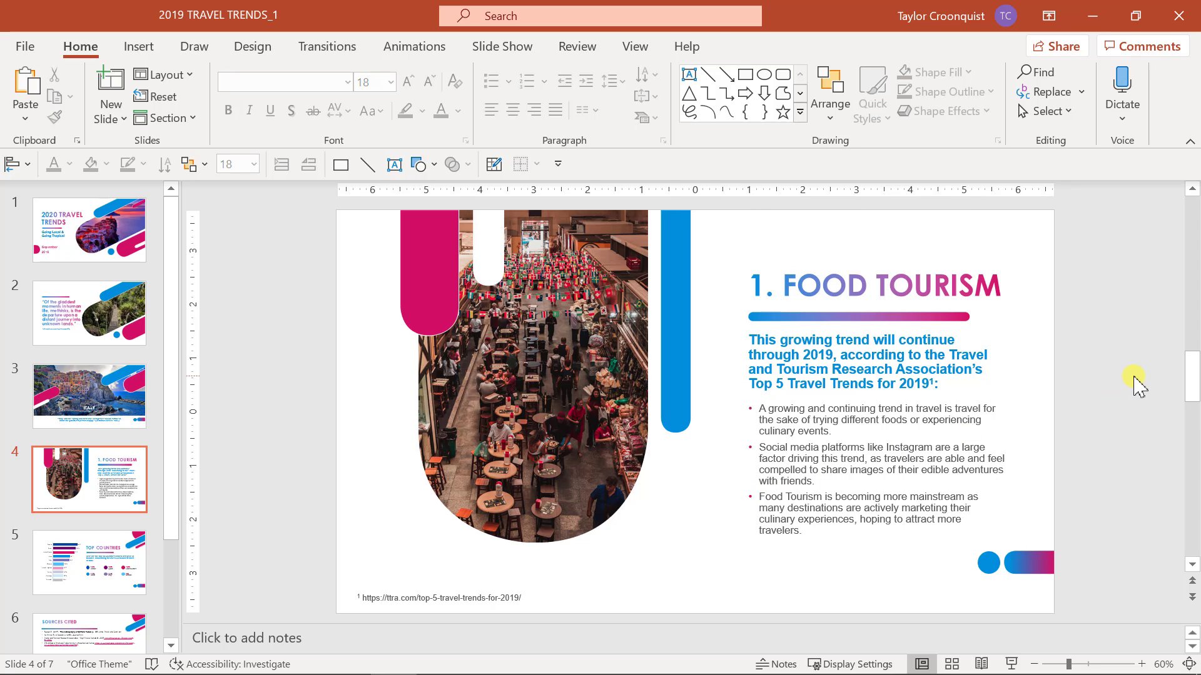
pyautogui.scroll(-1, 1134, 377)
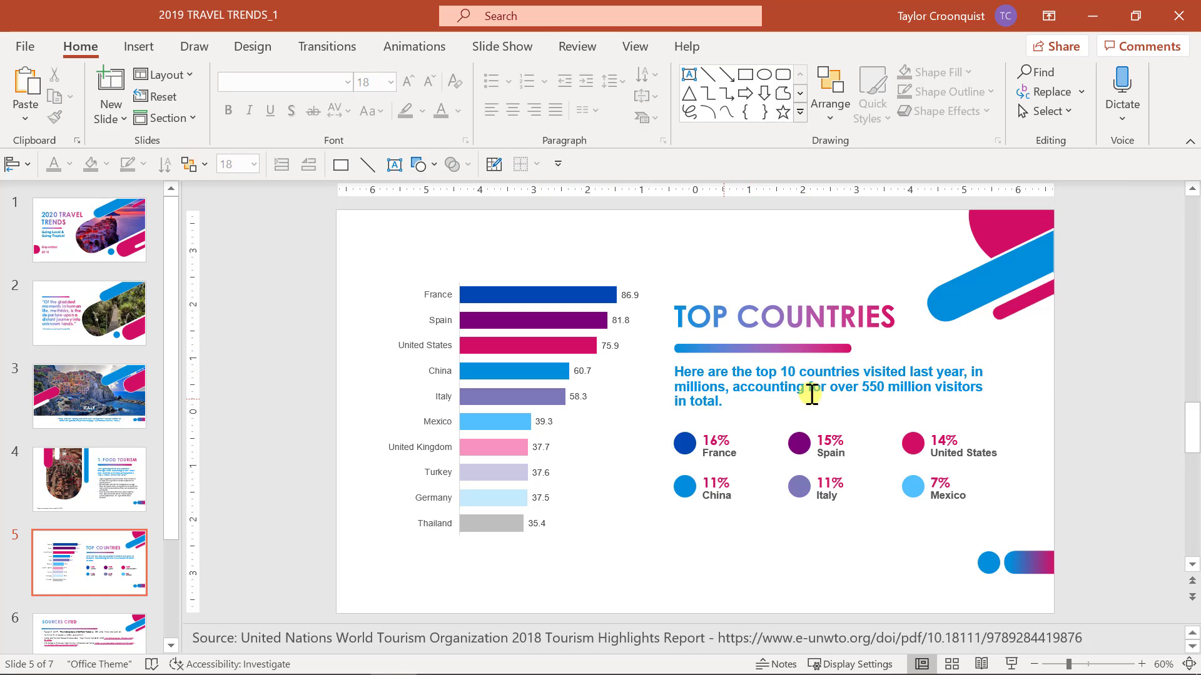
# Make the citation number 2 after 'in total' on the Top Countries slide superscript.
pyautogui.click(719, 399)
pyautogui.write('.')
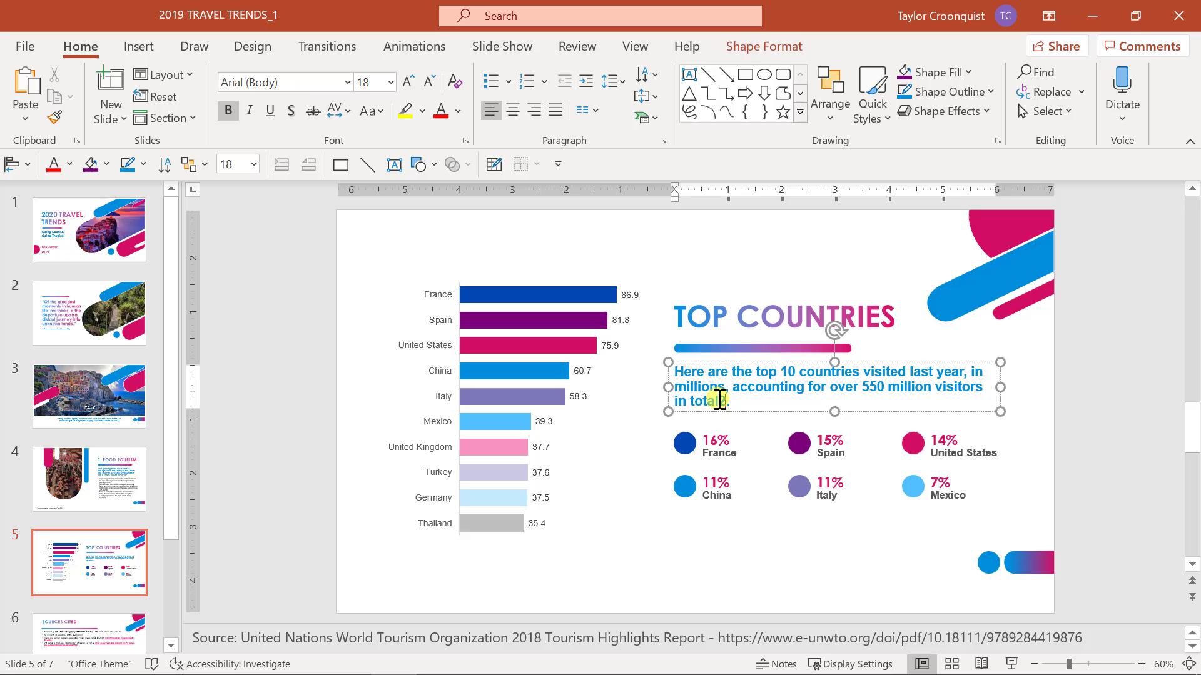
pyautogui.hotkey('shift', 'Left')
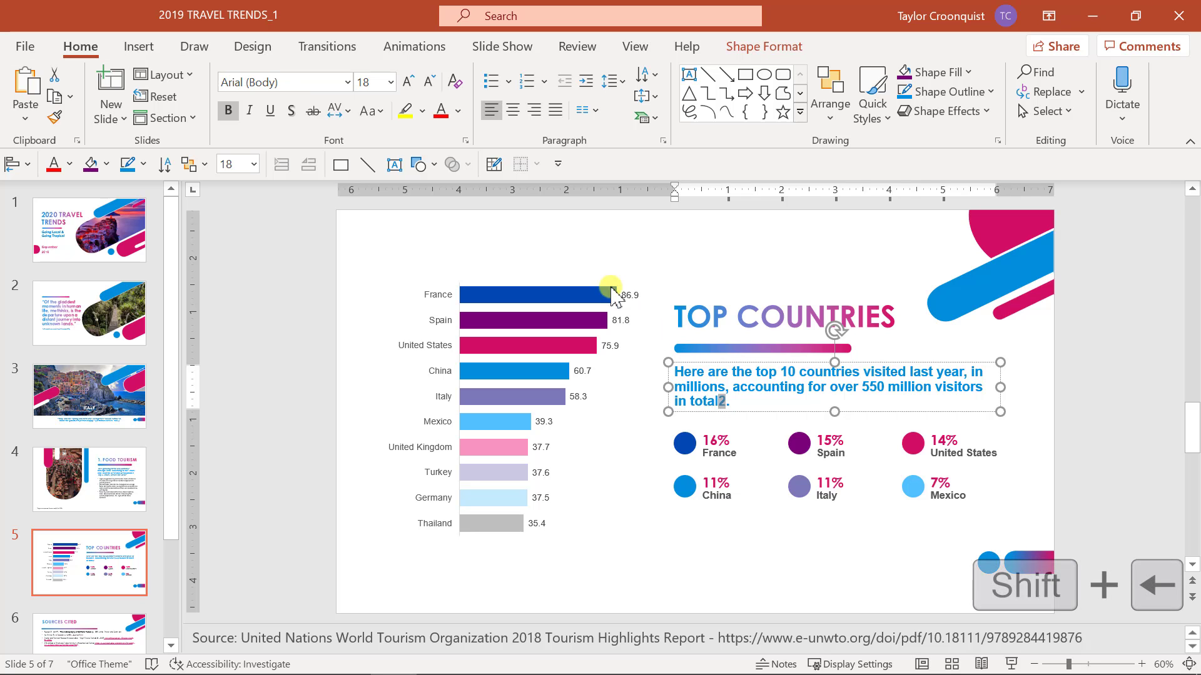
pyautogui.click(466, 141)
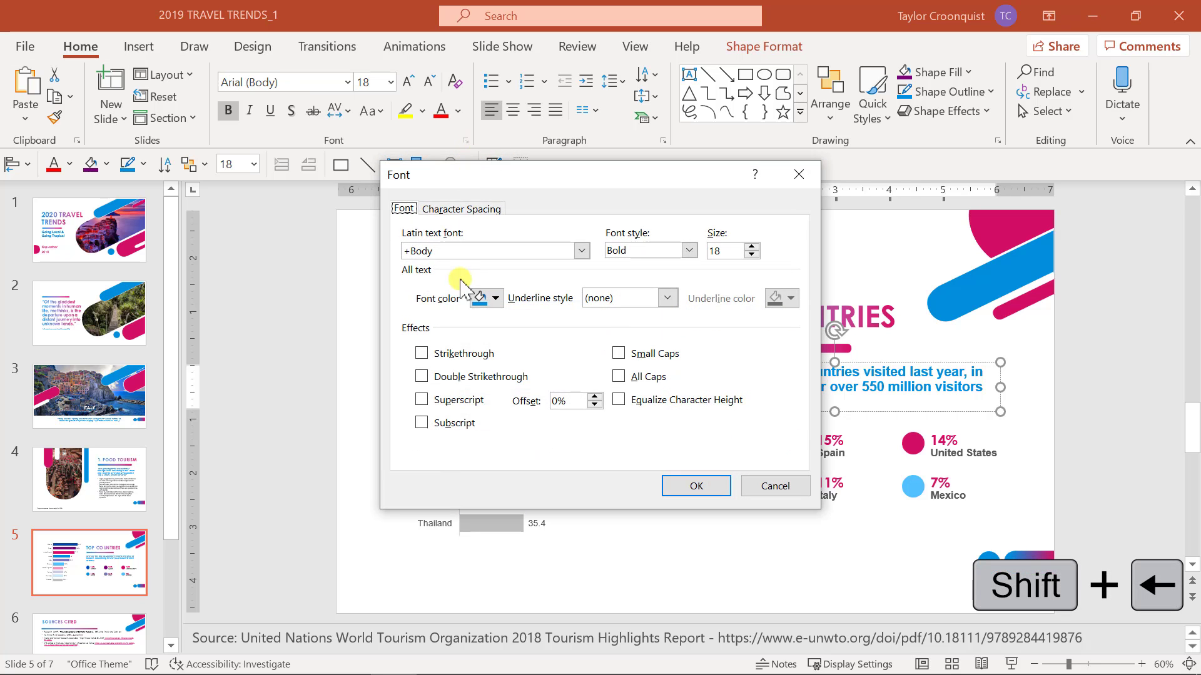
pyautogui.click(441, 400)
pyautogui.click(696, 486)
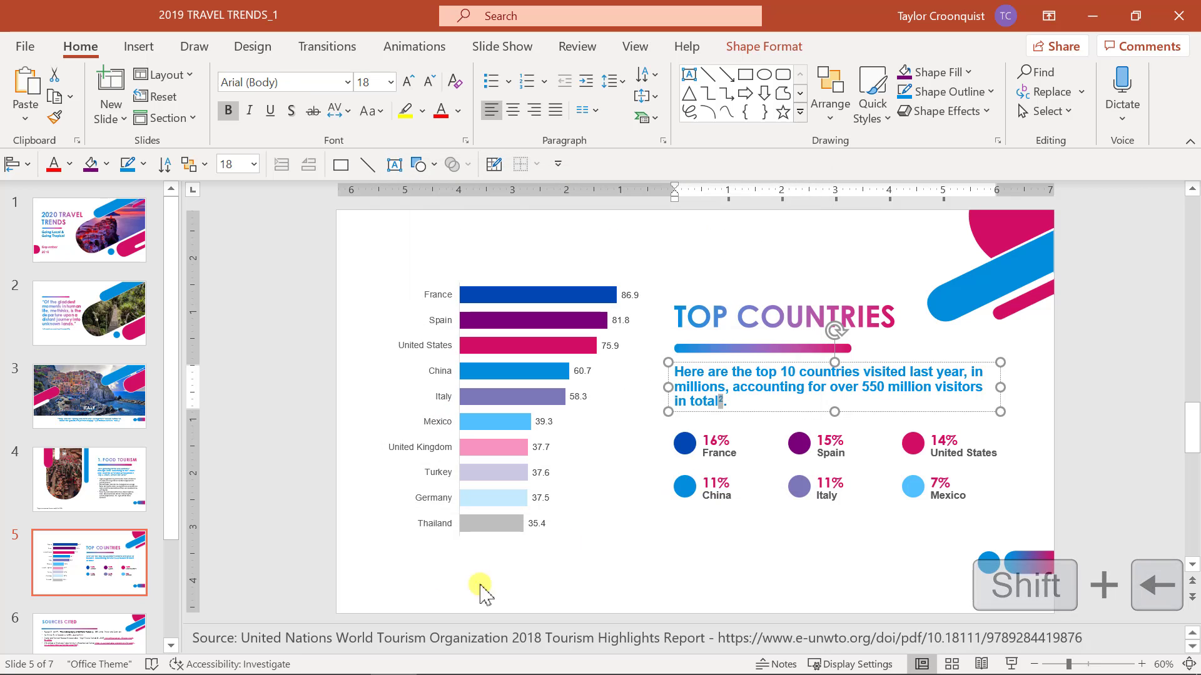
pyautogui.click(351, 643)
# Paste the UN World Tourism Organization source into a new text box along the slide bottom.
pyautogui.tripleClick(350, 643)
pyautogui.hotkey('ctrl', 'c')
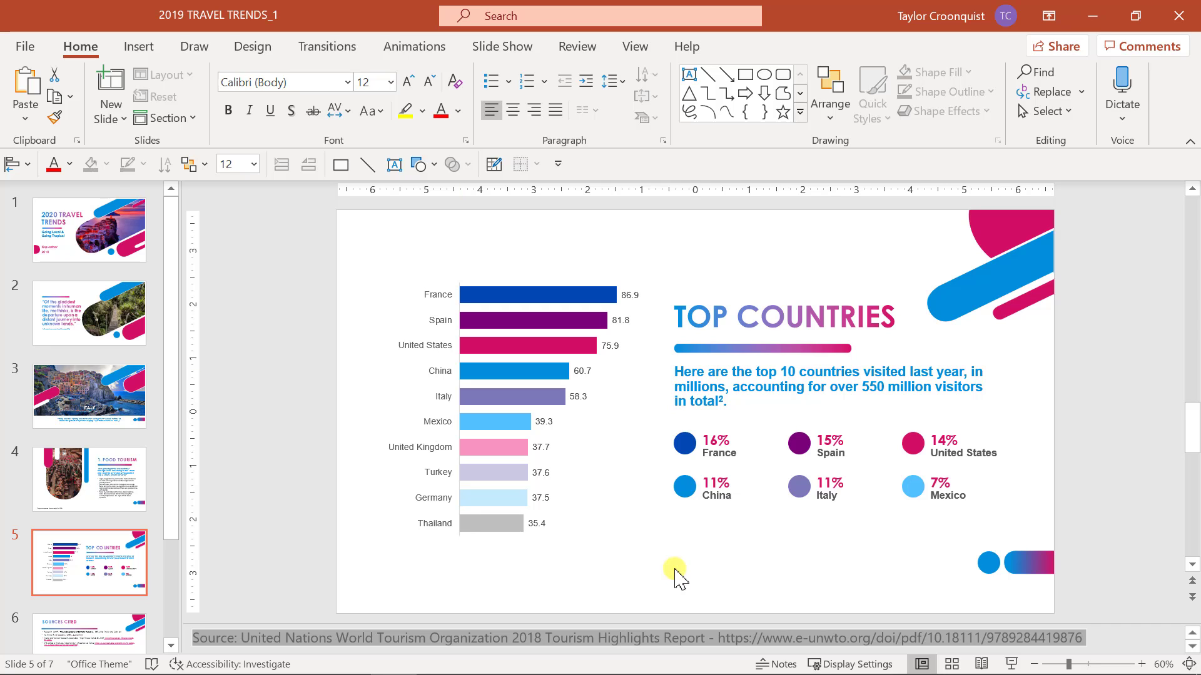
pyautogui.click(394, 164)
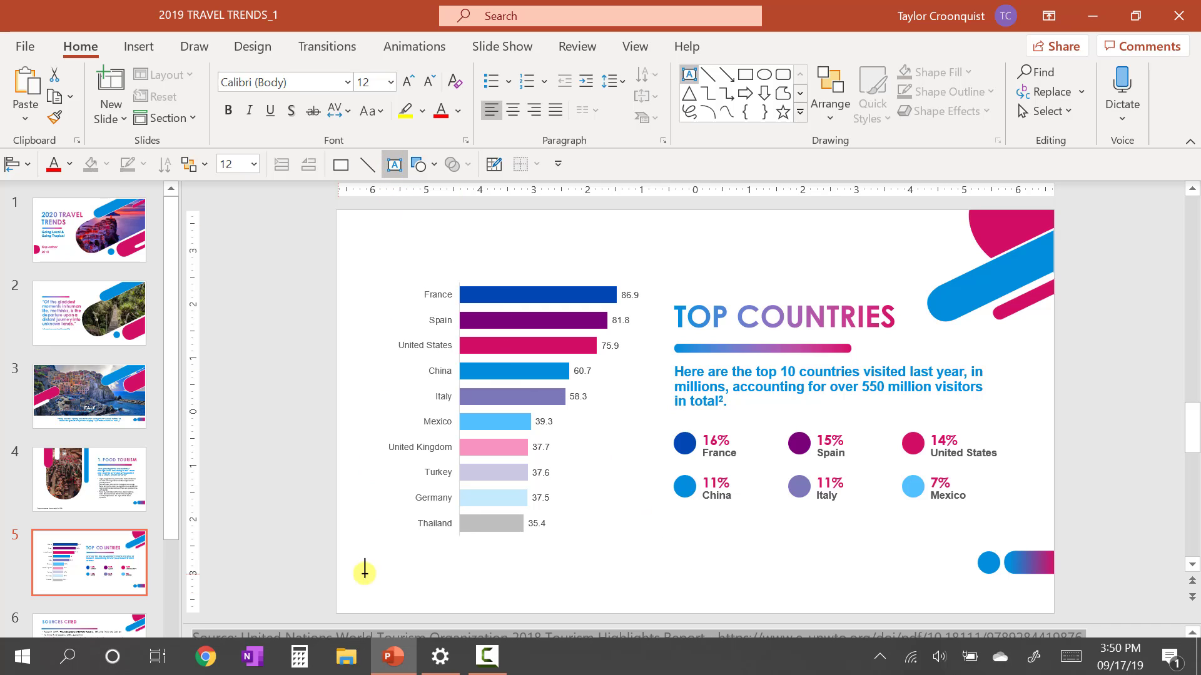
pyautogui.moveTo(363, 586); pyautogui.dragTo(654, 609)
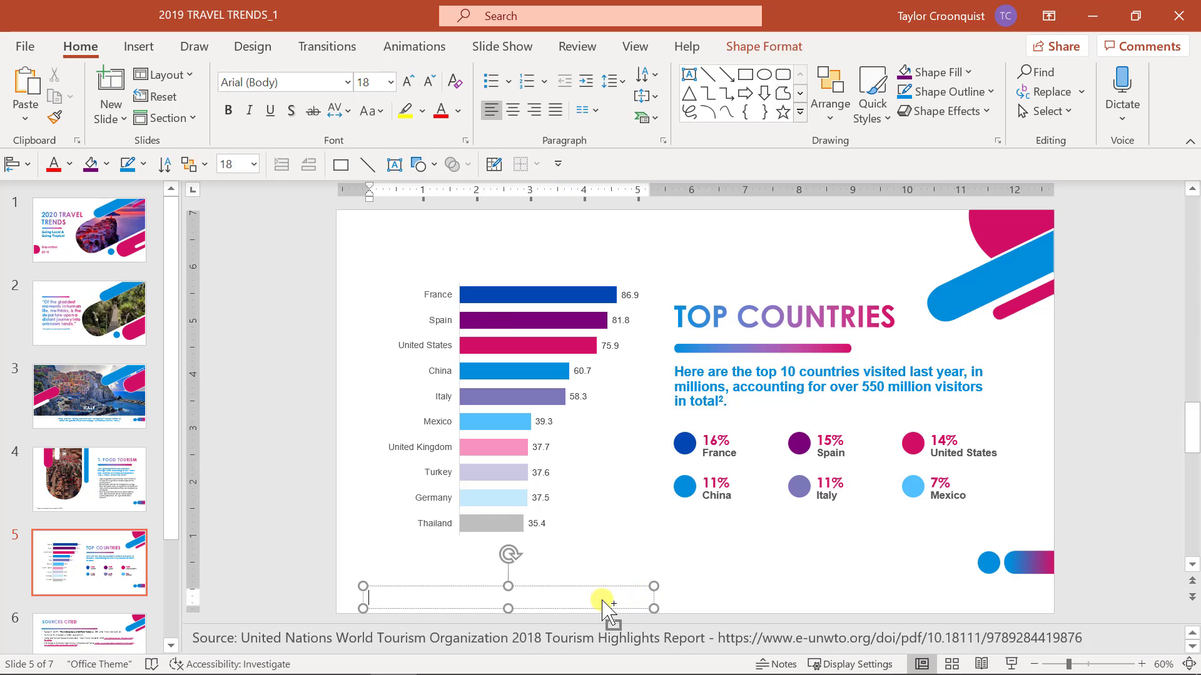
pyautogui.hotkey('ctrl', 'v')
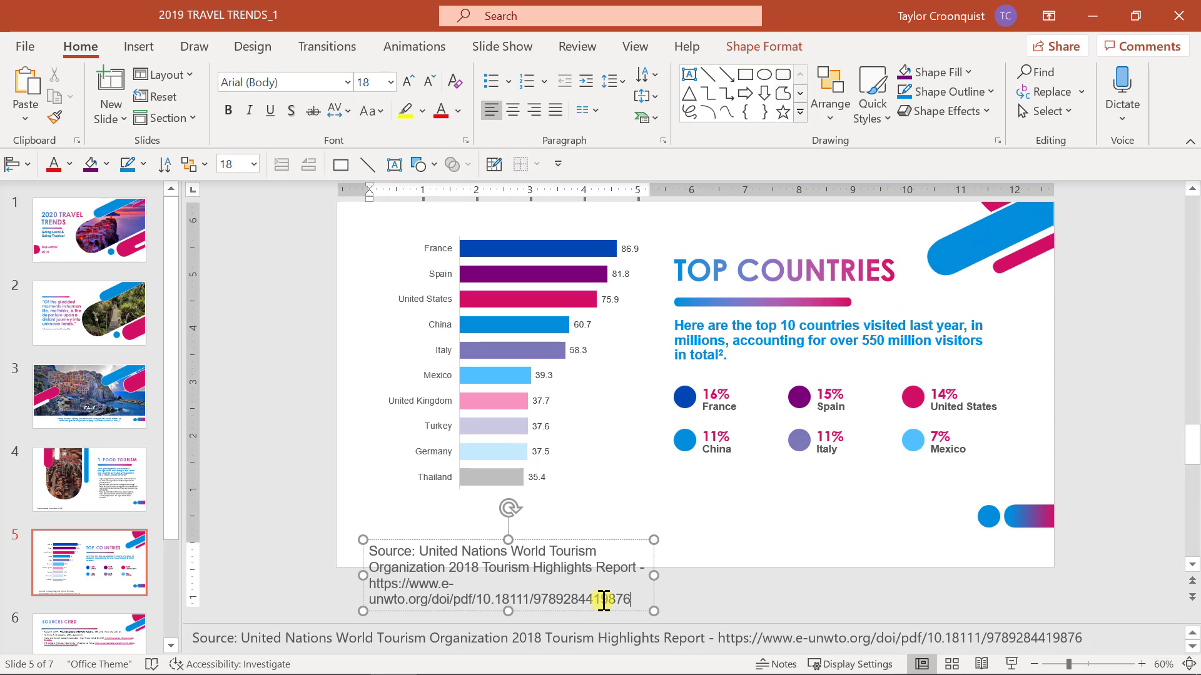
pyautogui.moveTo(655, 626); pyautogui.dragTo(756, 558)
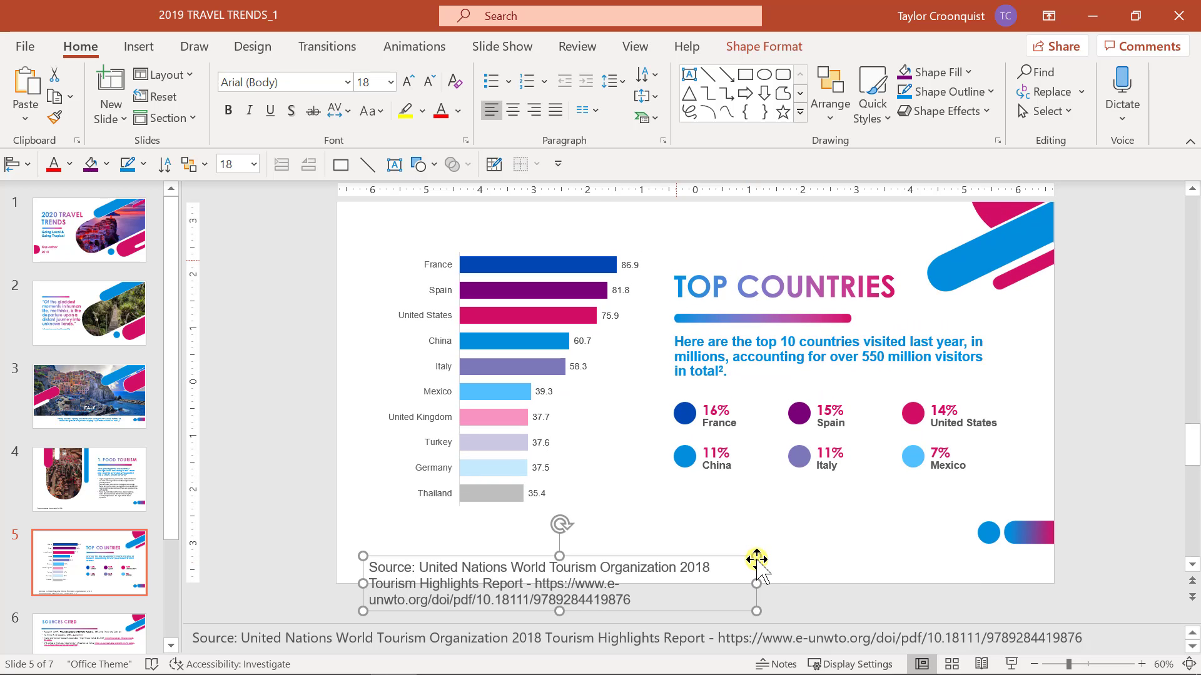
# Shrink the source footer to 11 pt, widen it to one line, and place it bottom left.
pyautogui.click(410, 83)
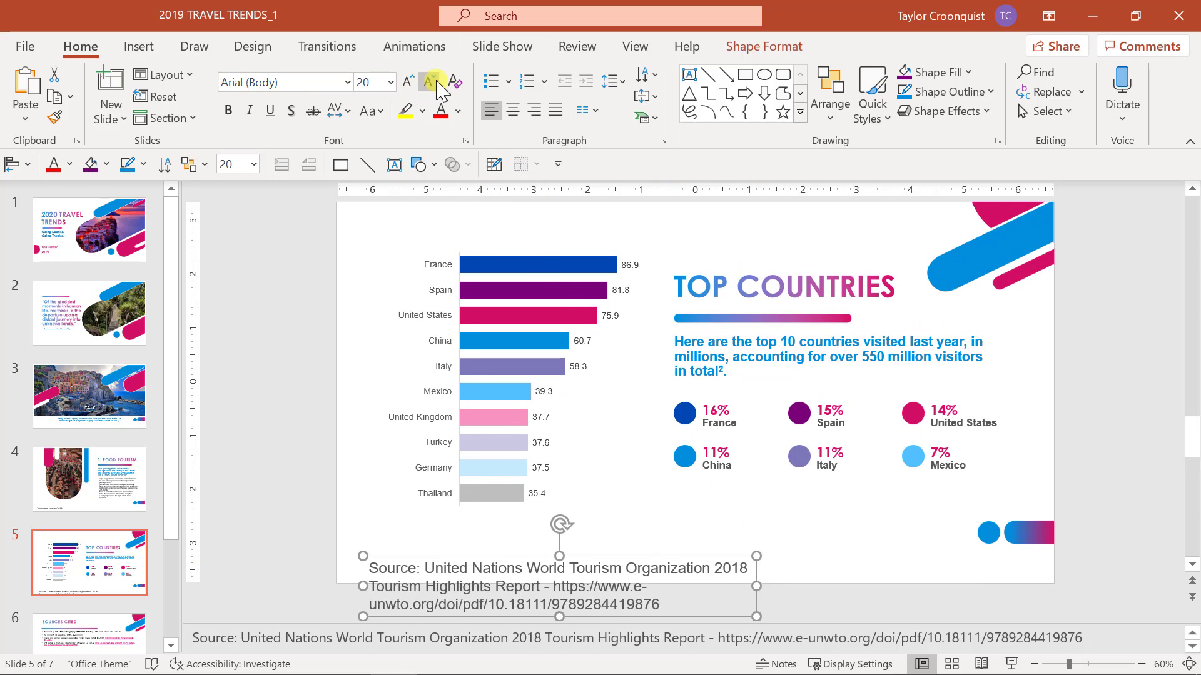
pyautogui.click(429, 82)
pyautogui.click(429, 81)
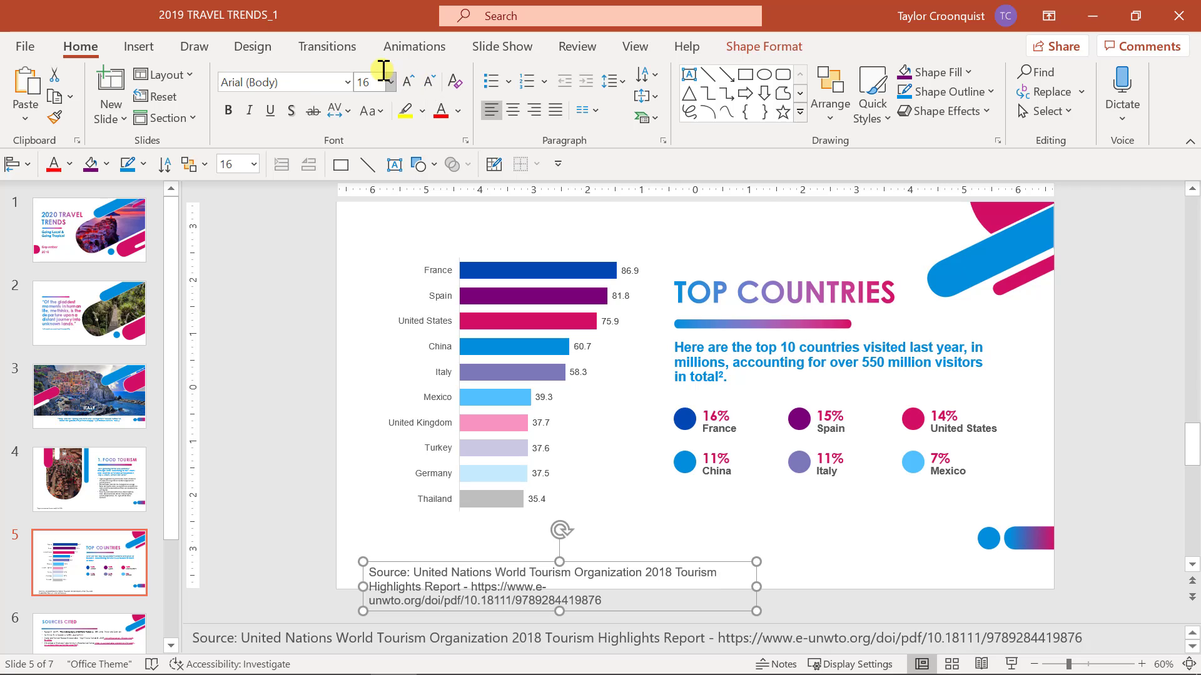
pyautogui.hotkey('ctrl', '[')
pyautogui.hotkey('ctrl', '[')
pyautogui.hotkey('ctrl', '[')
pyautogui.hotkey('ctrl', '[')
pyautogui.hotkey('ctrl', '[')
pyautogui.hotkey('ctrl', '[')
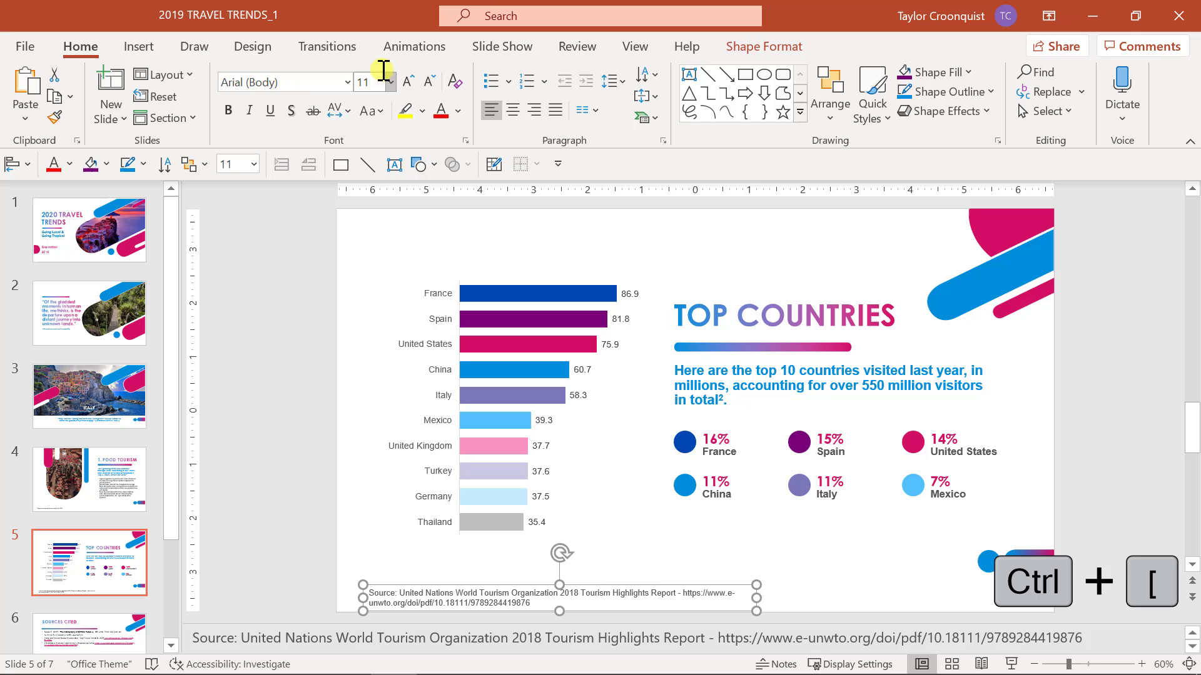
pyautogui.moveTo(757, 594); pyautogui.dragTo(943, 593)
pyautogui.moveTo(554, 602); pyautogui.dragTo(556, 600)
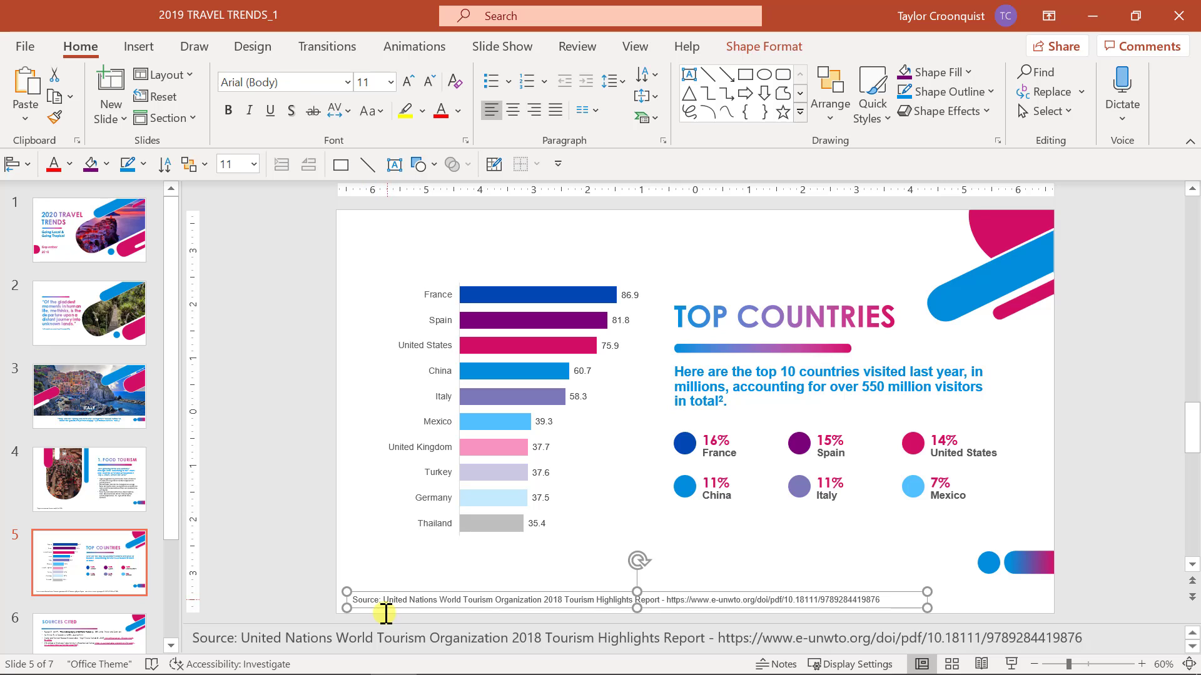
# Replace 'Source' at the footer's start with a 2 formatted as superscript.
pyautogui.click(725, 402)
pyautogui.doubleClick(374, 600)
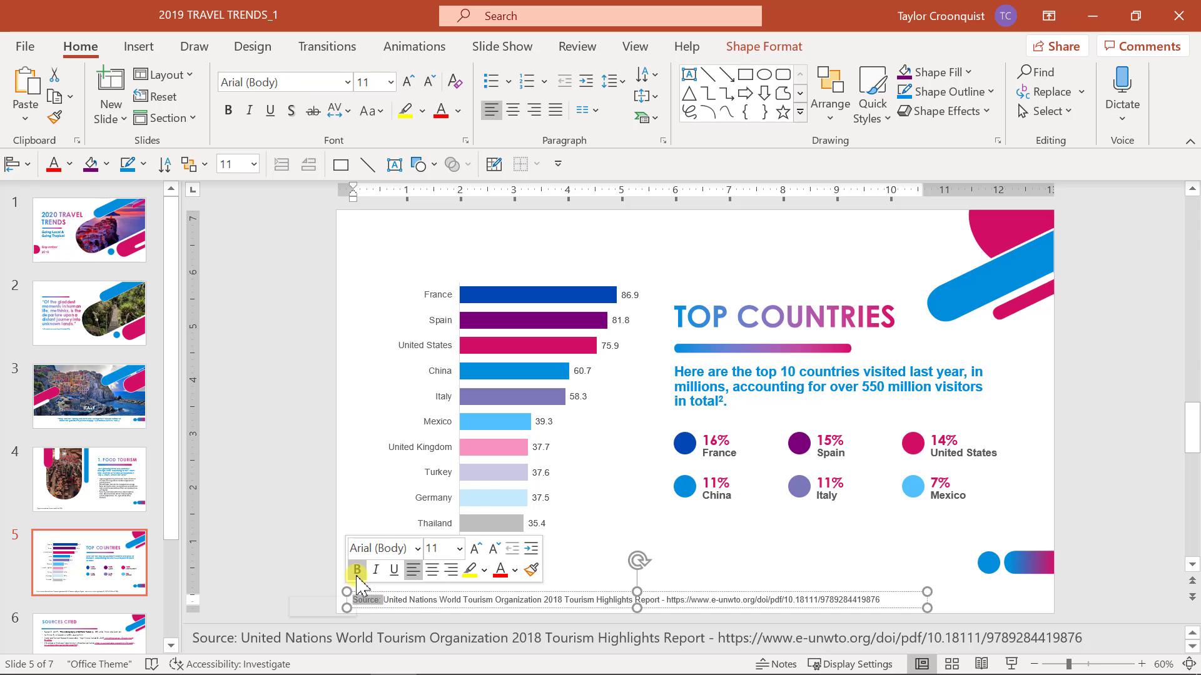
pyautogui.write('2')
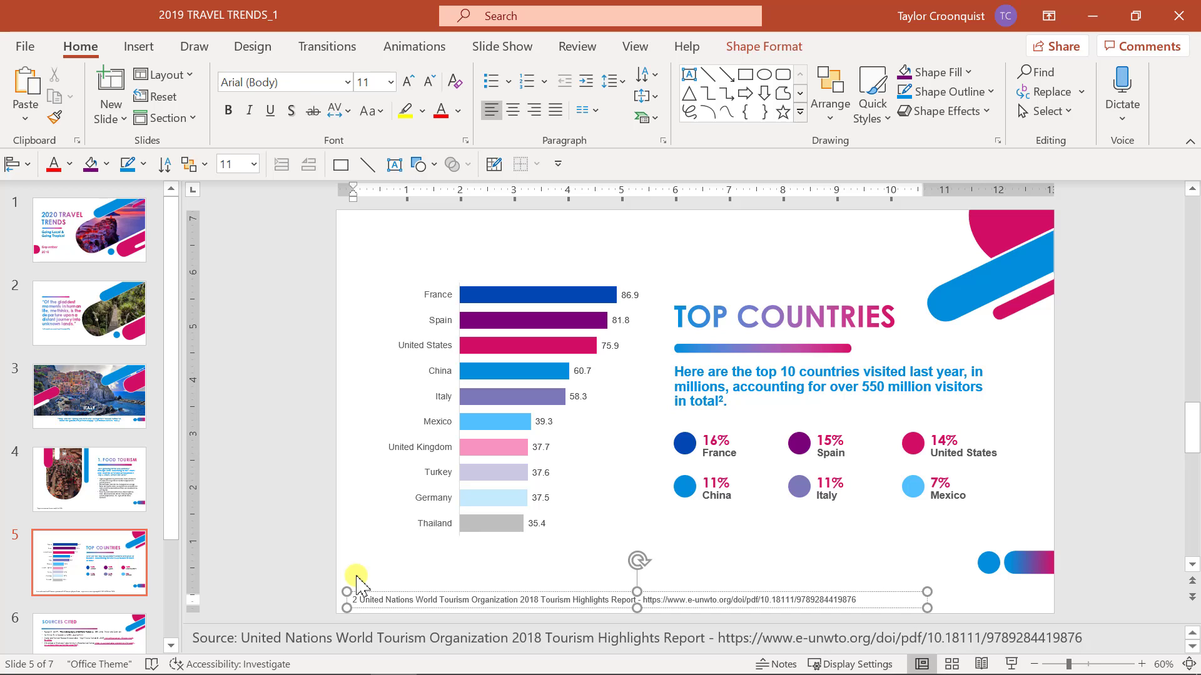
pyautogui.hotkey('shift', 'Left')
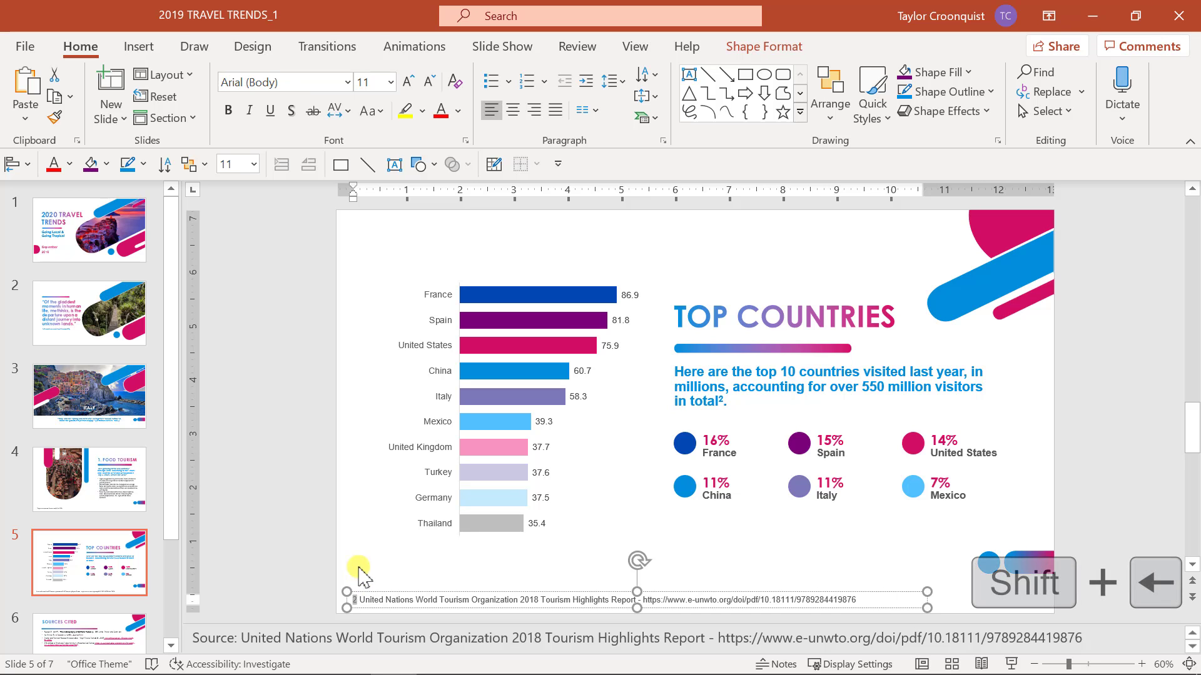
pyautogui.click(466, 140)
pyautogui.click(473, 403)
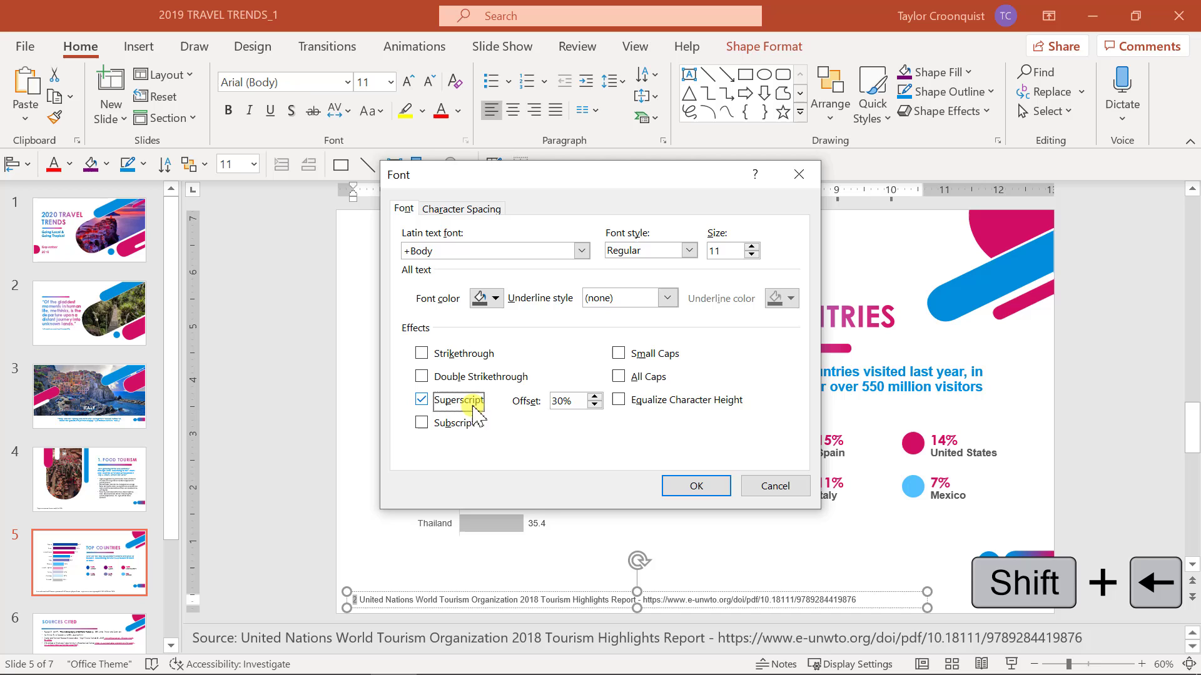
pyautogui.click(696, 487)
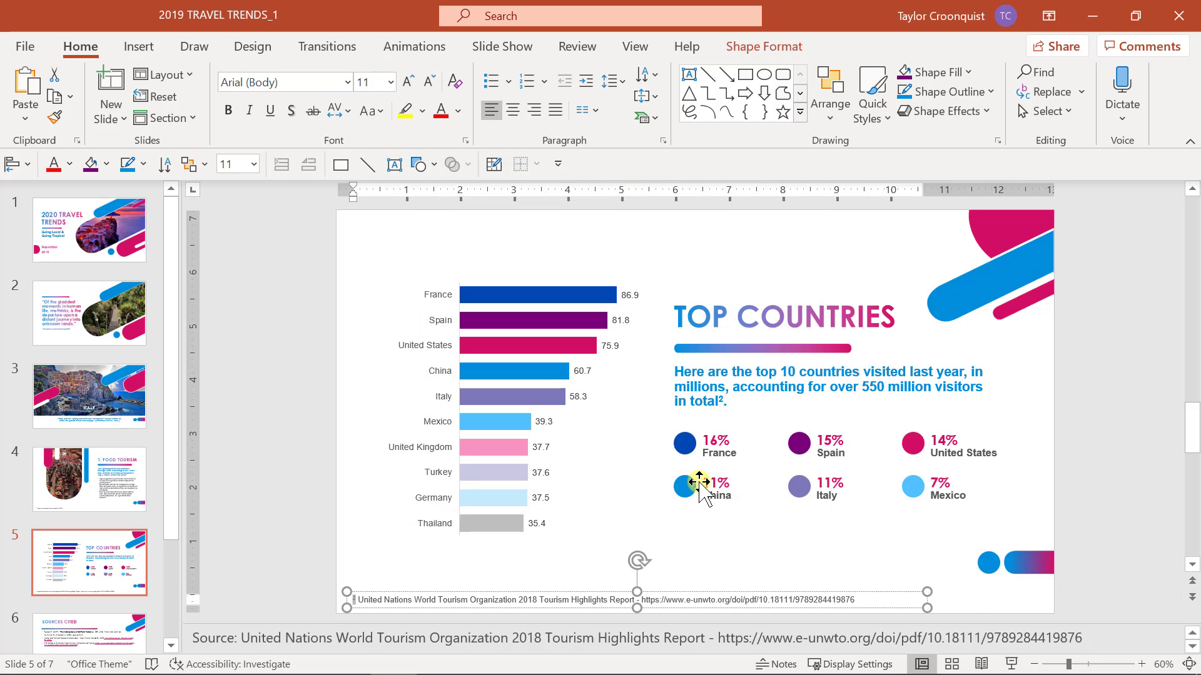
pyautogui.click(699, 485)
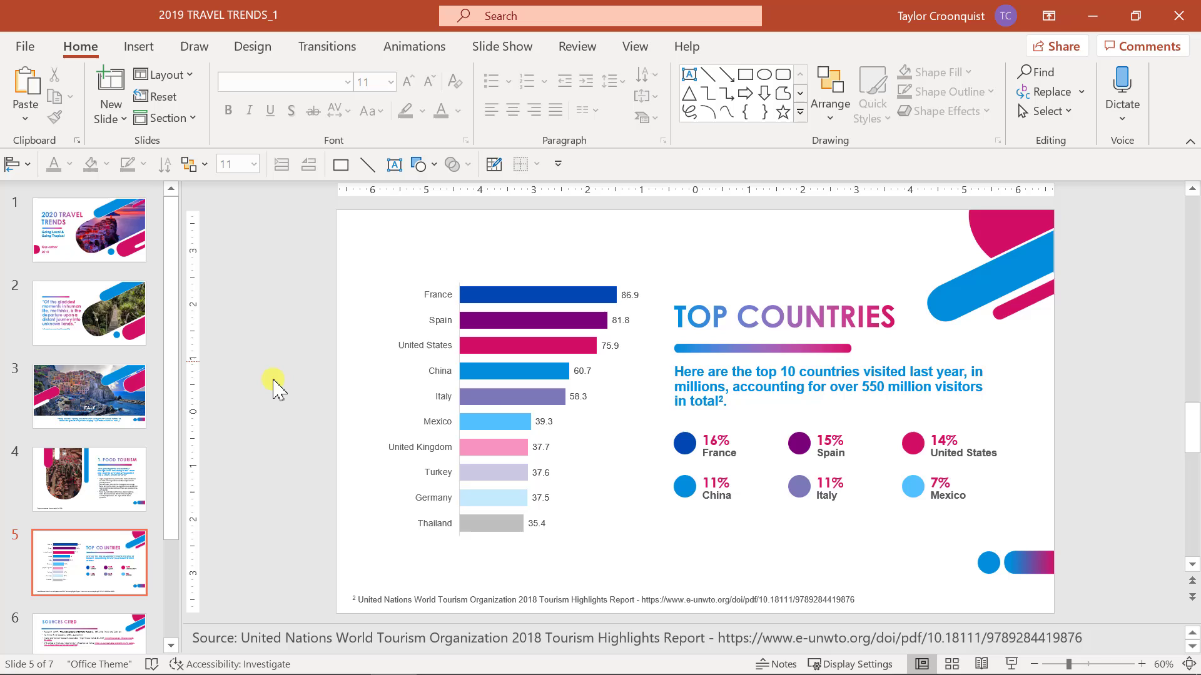
# Go to the Sources Cited slide 6, check the Italy quote on slide 3, then return to slide 6.
pyautogui.press('pagedown')
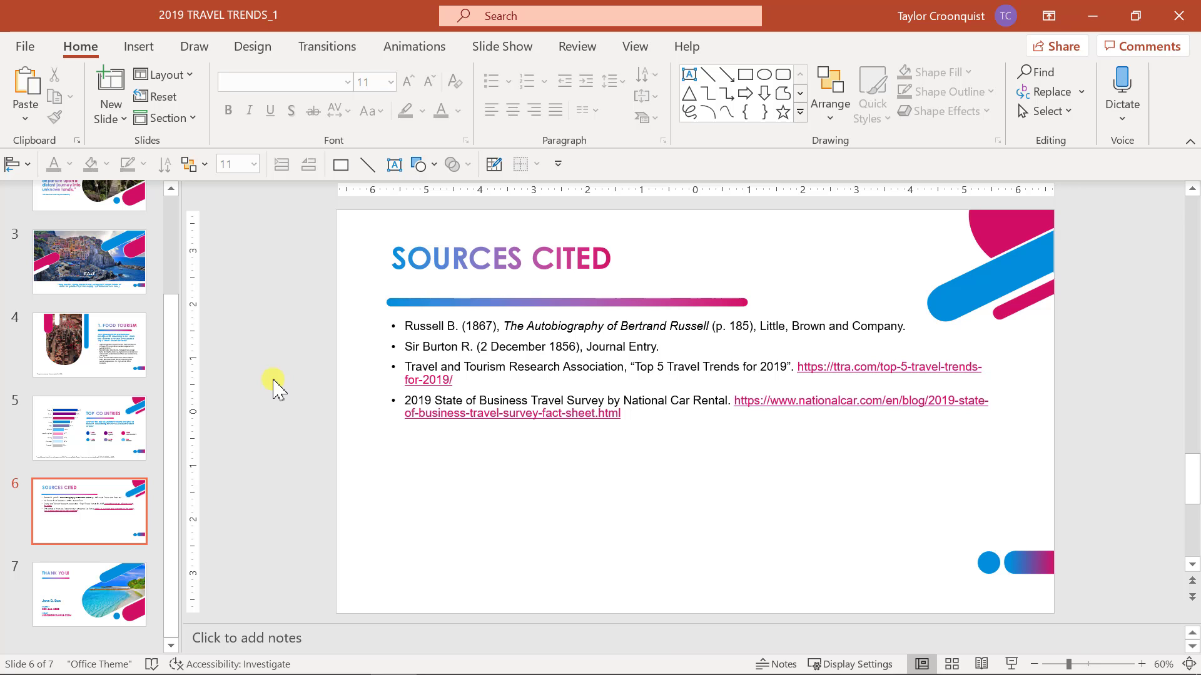
pyautogui.scroll(1, 113, 307)
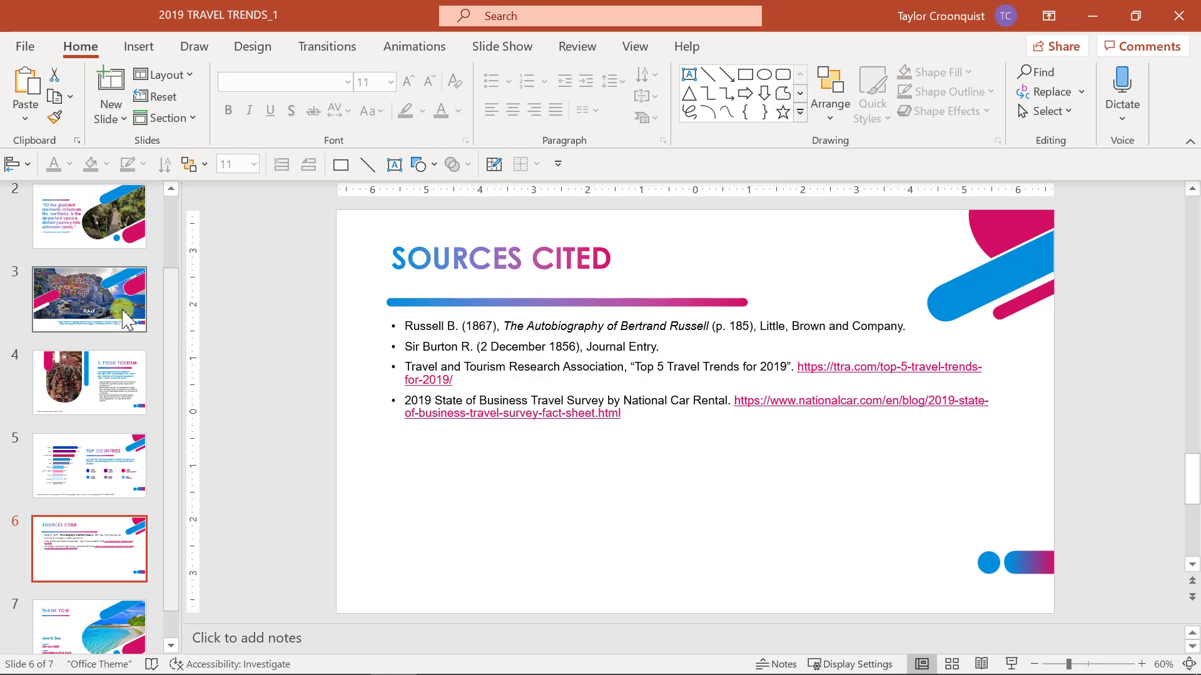
pyautogui.click(114, 313)
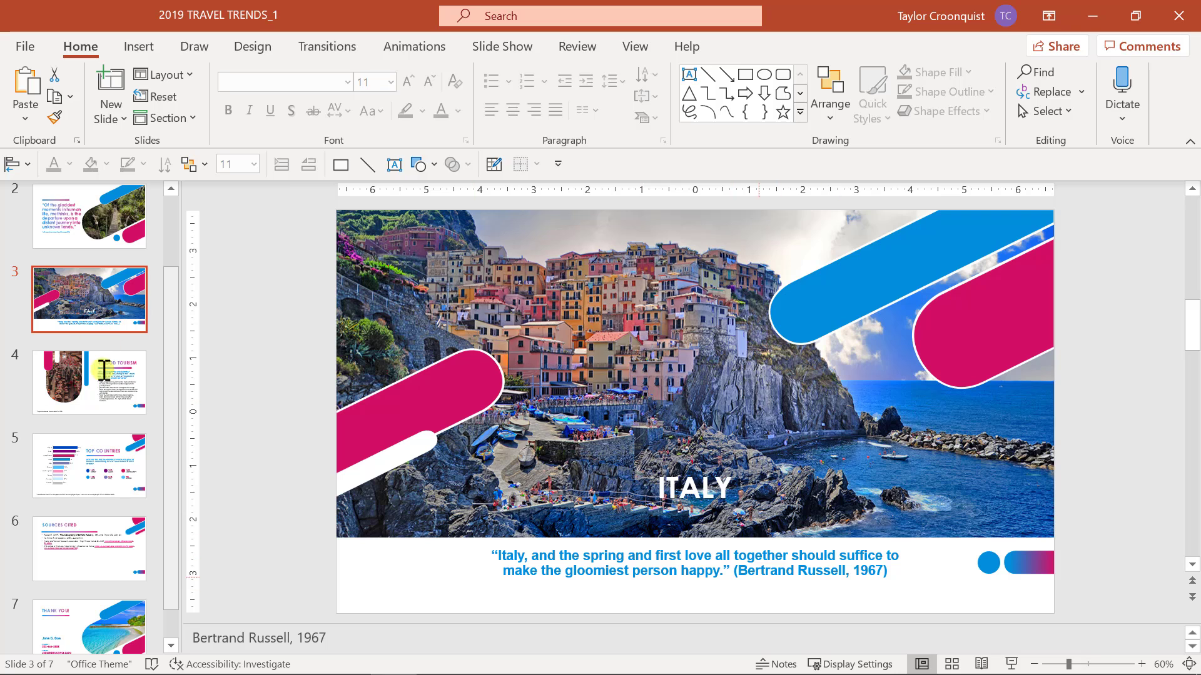
pyautogui.click(82, 555)
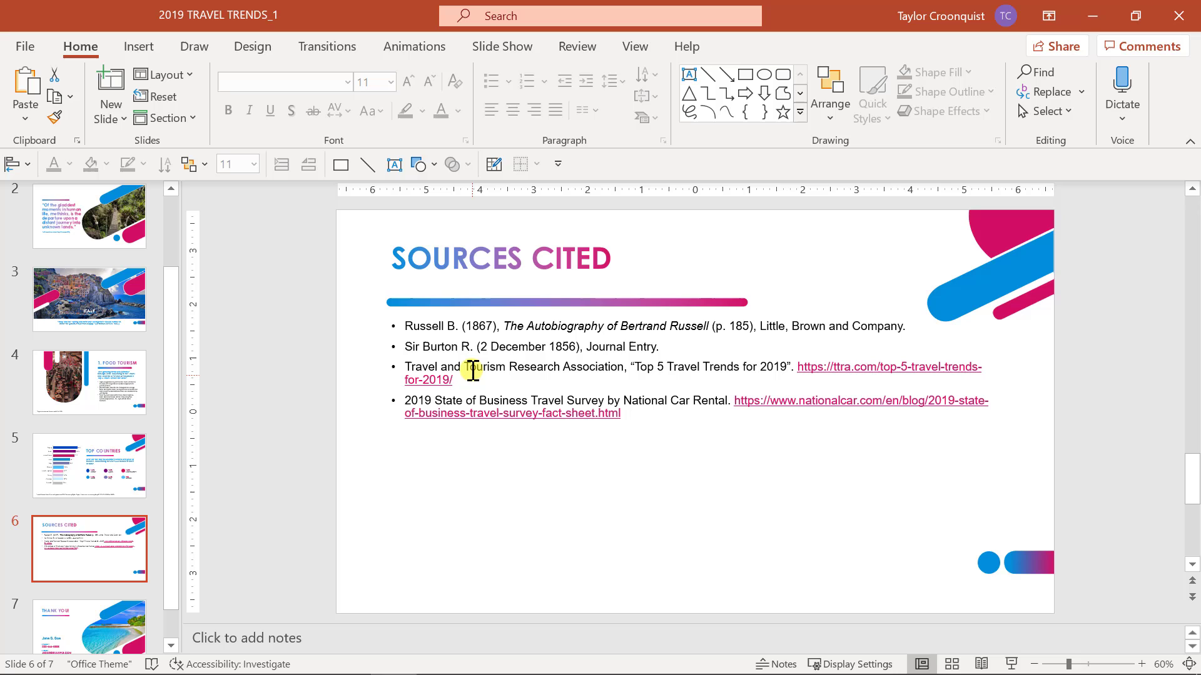
pyautogui.click(303, 506)
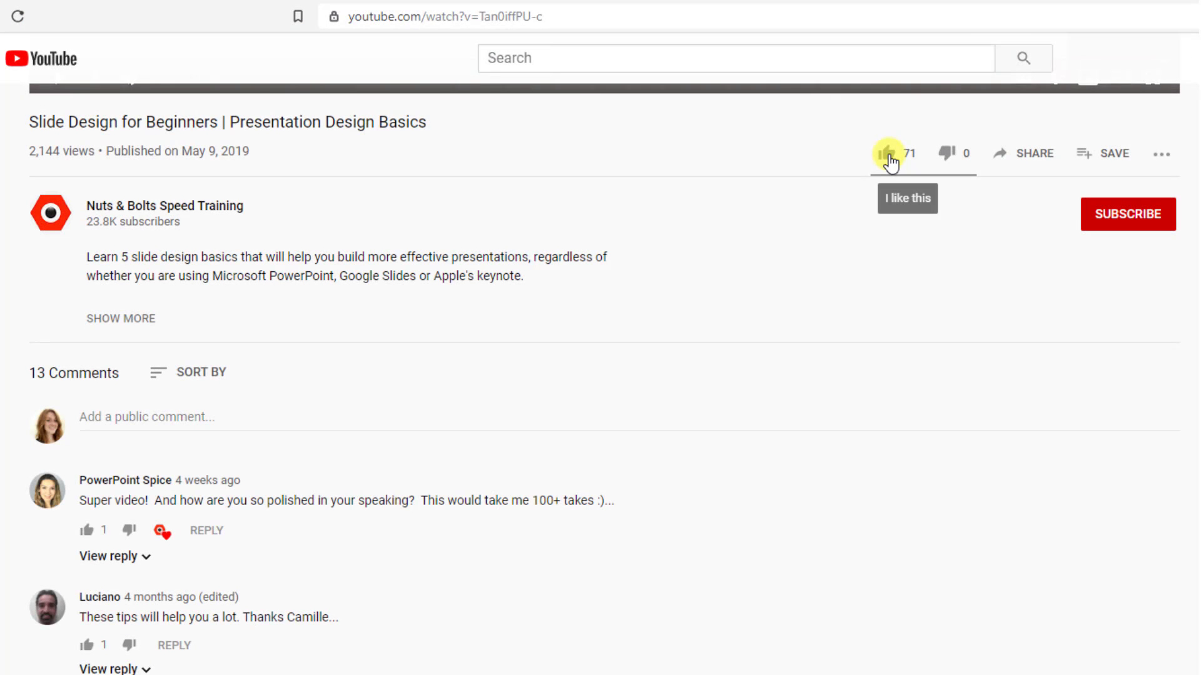
# Like the 'Slide Design for Beginners' YouTube video.
pyautogui.click(888, 156)
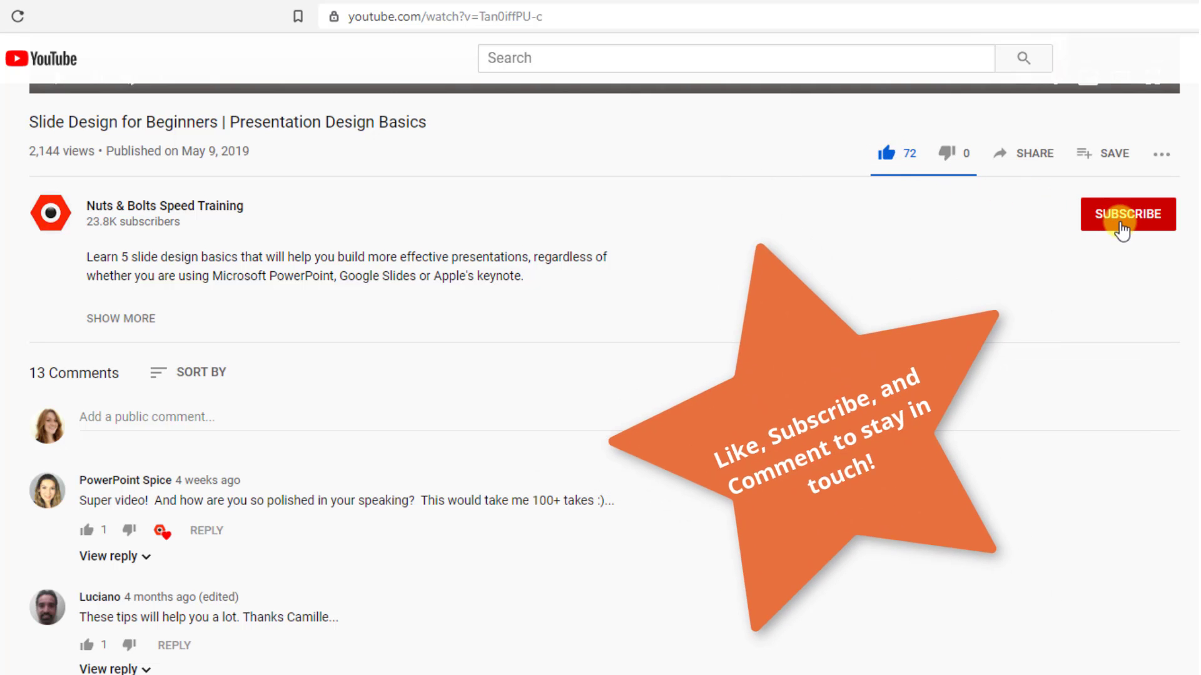
# Subscribe to Nuts & Bolts Speed Training and type the comment 'Thanks for uploading this stellar video'.
pyautogui.click(1091, 216)
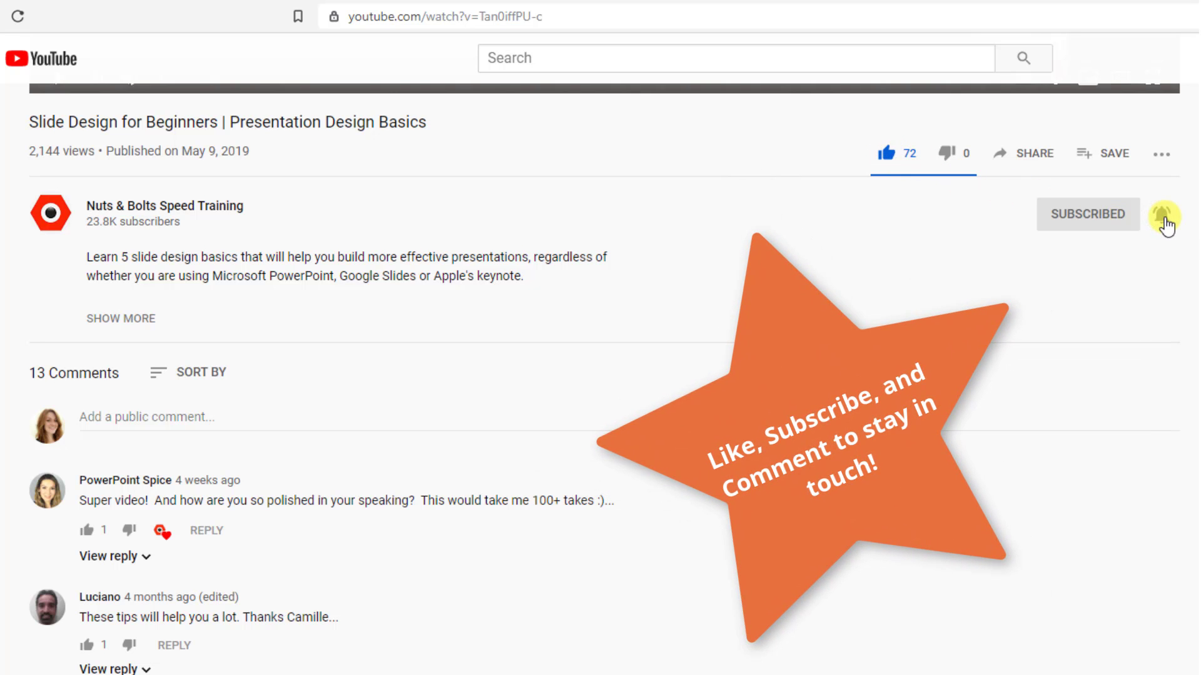
pyautogui.click(398, 420)
pyautogui.write('Than')
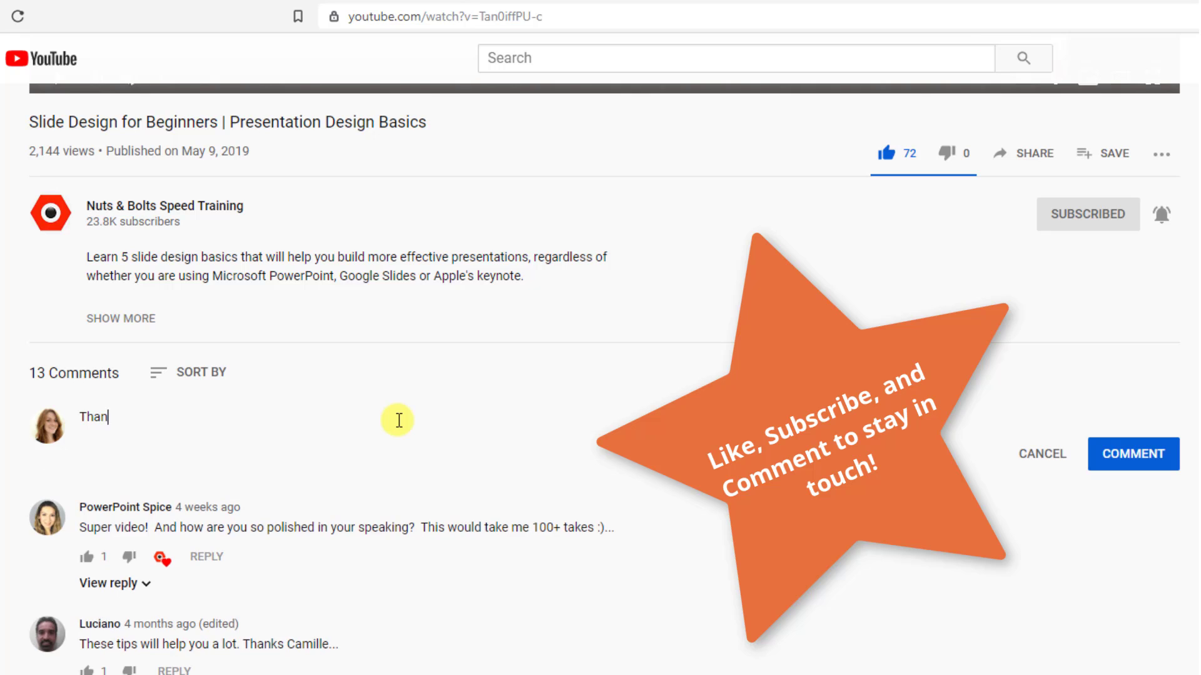
pyautogui.write('ks for uploading this s')
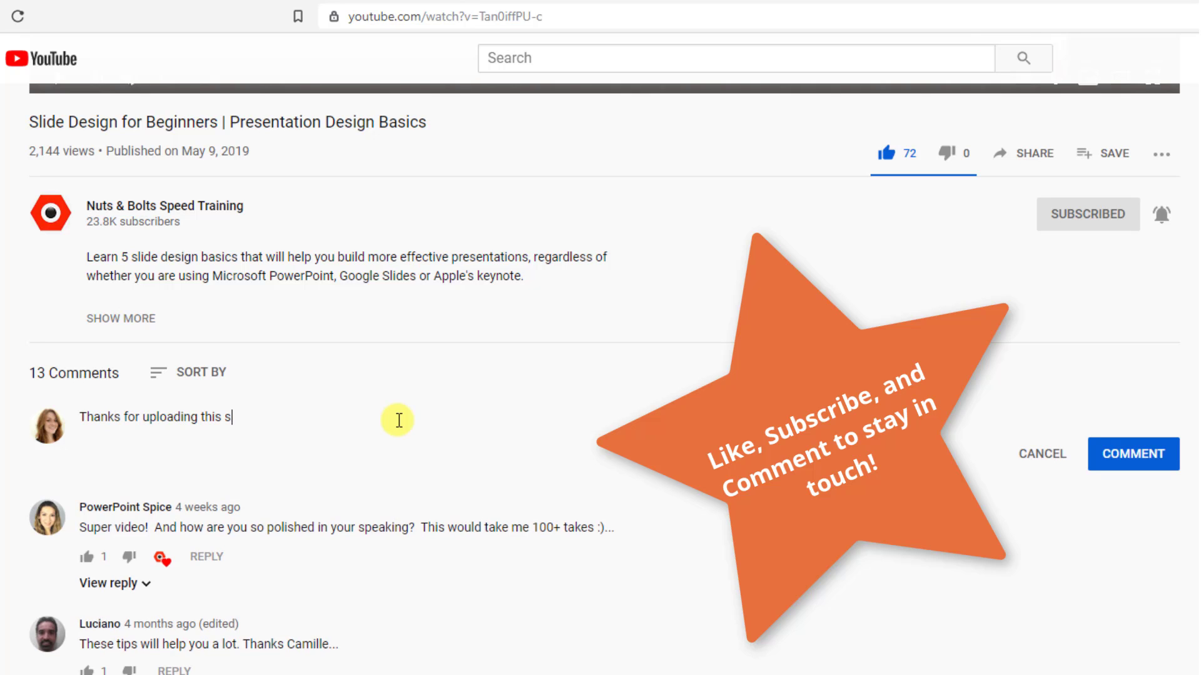
pyautogui.write('tellar video!')
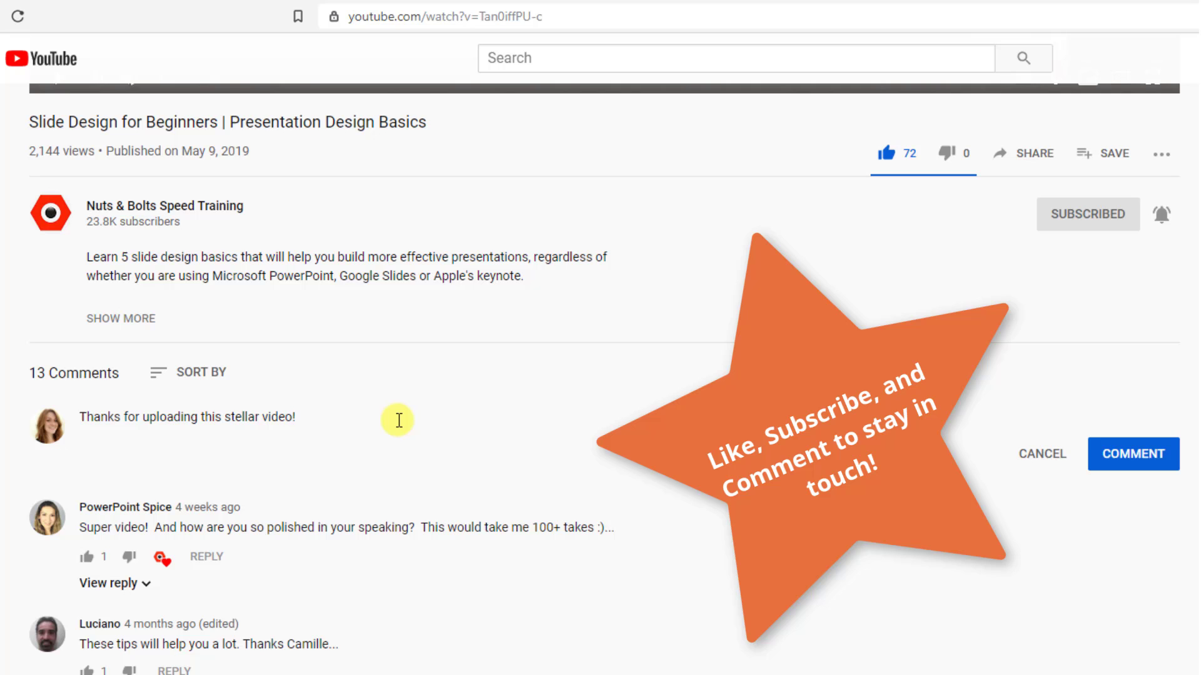